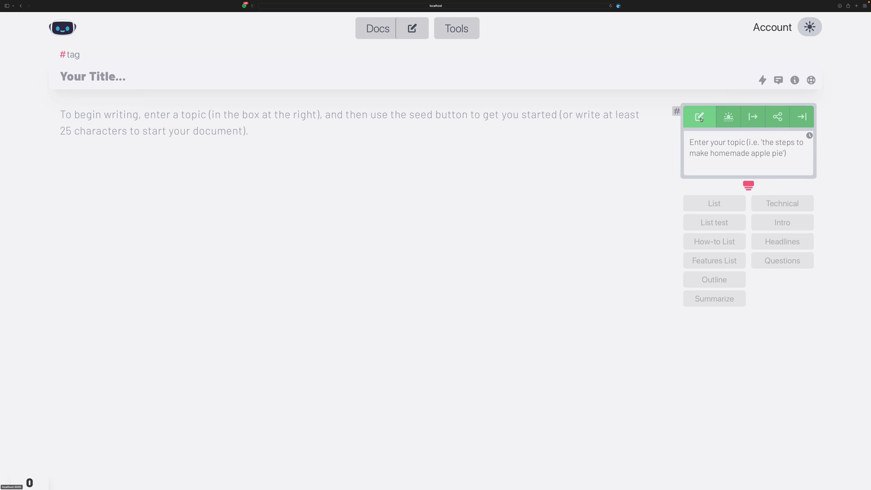
Show the command categories, look through the copywriting and persona commands, return to article and hide the categories
{"action": "left_click", "coordinate": [432, 128]}
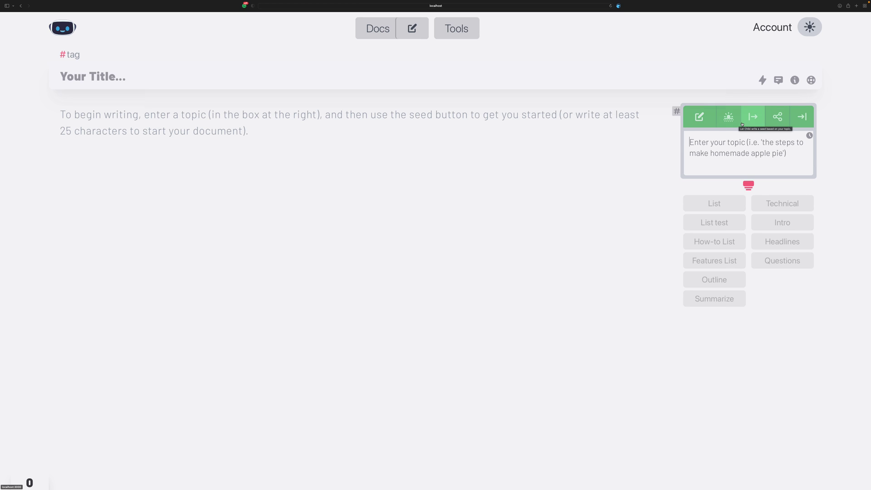
{"action": "left_click", "coordinate": [779, 81]}
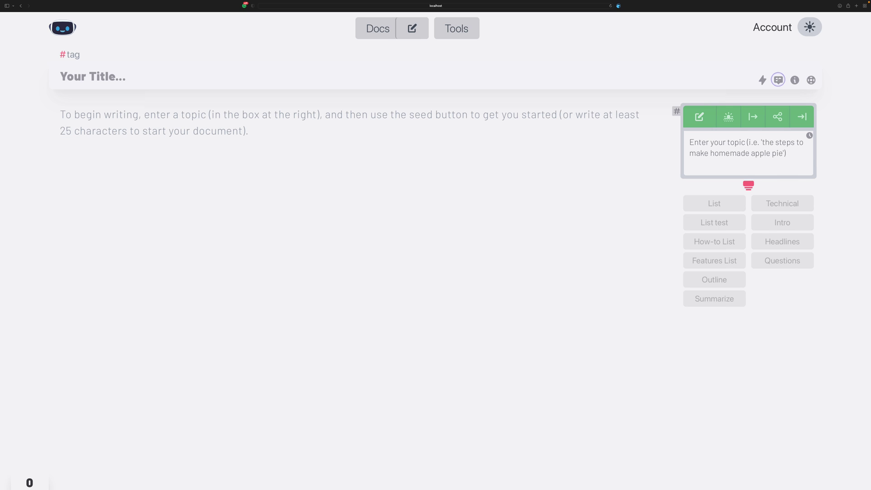
{"action": "left_click", "coordinate": [778, 80]}
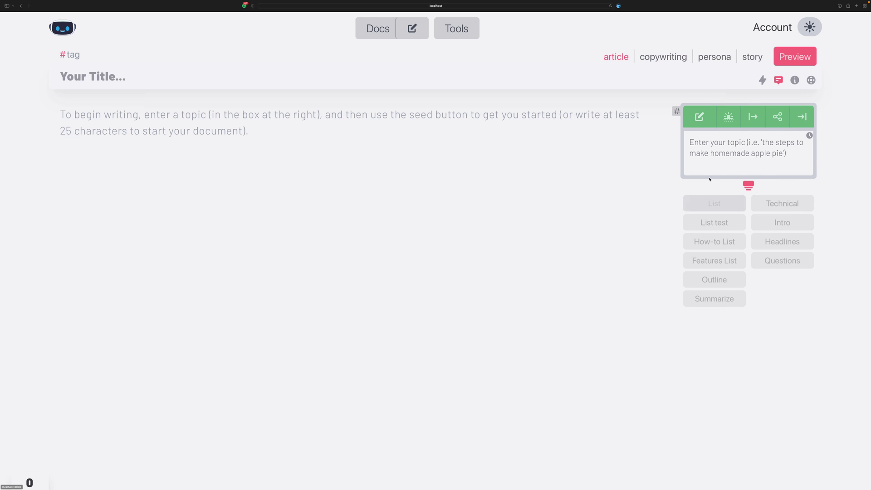
{"action": "left_click", "coordinate": [657, 59]}
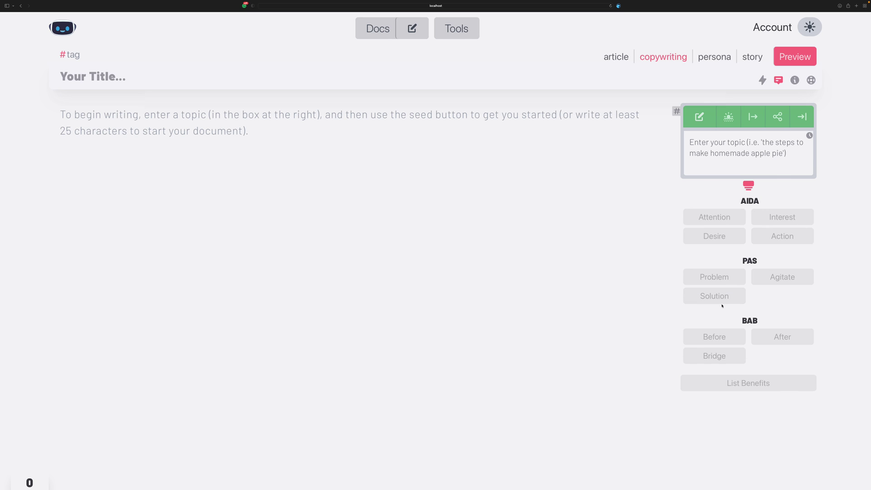
{"action": "left_click", "coordinate": [714, 56]}
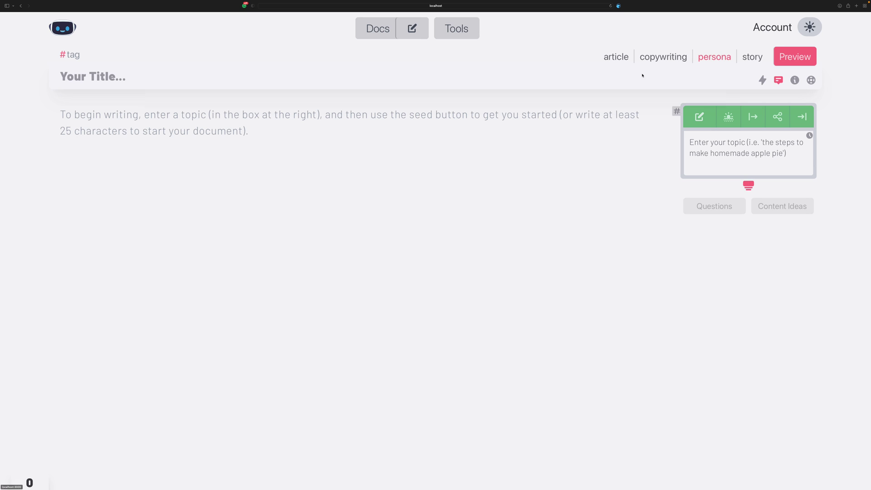
{"action": "left_click", "coordinate": [614, 57]}
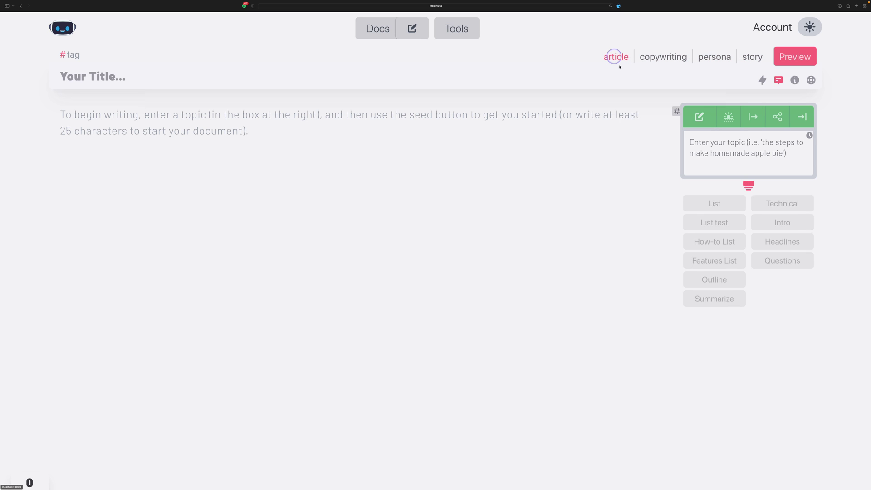
{"action": "left_click", "coordinate": [778, 80]}
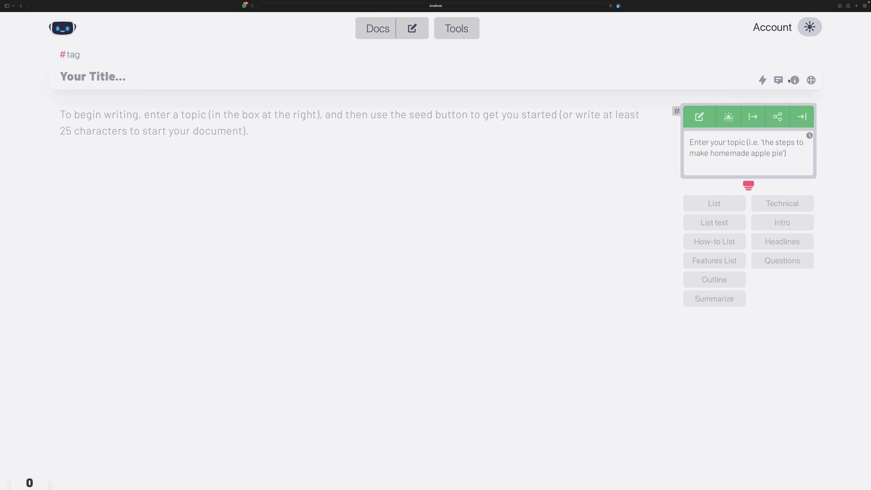
View the document's reading score and text statistics, and close them
{"action": "left_click", "coordinate": [764, 81]}
{"action": "left_click", "coordinate": [795, 81]}
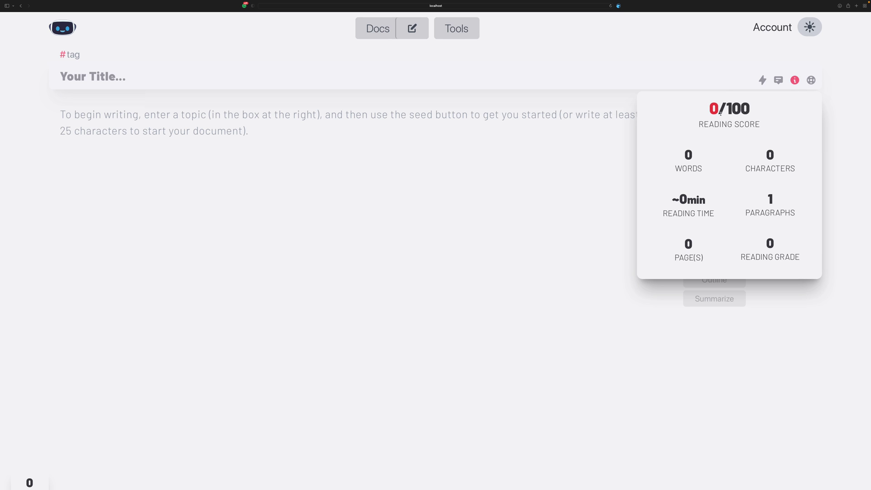
{"action": "left_click", "coordinate": [794, 81]}
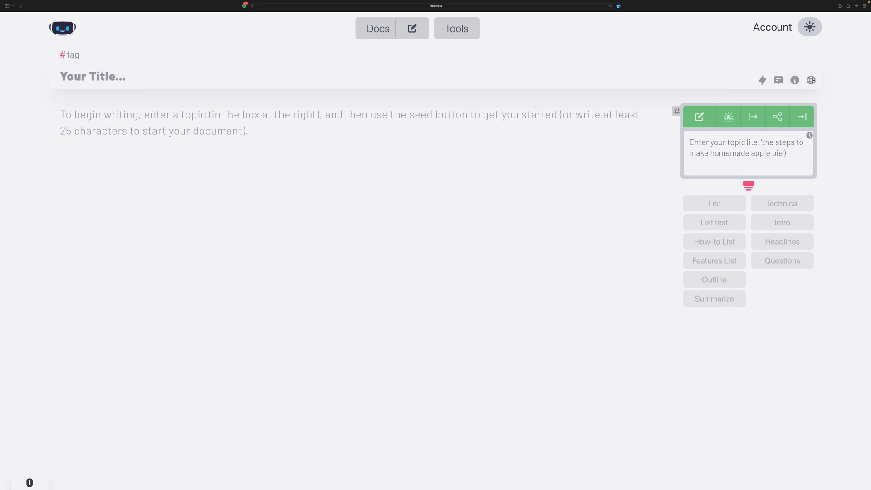
View and close the keyboard shortcuts overview, and briefly collapse and restore the list of command buttons
{"action": "left_click", "coordinate": [811, 80]}
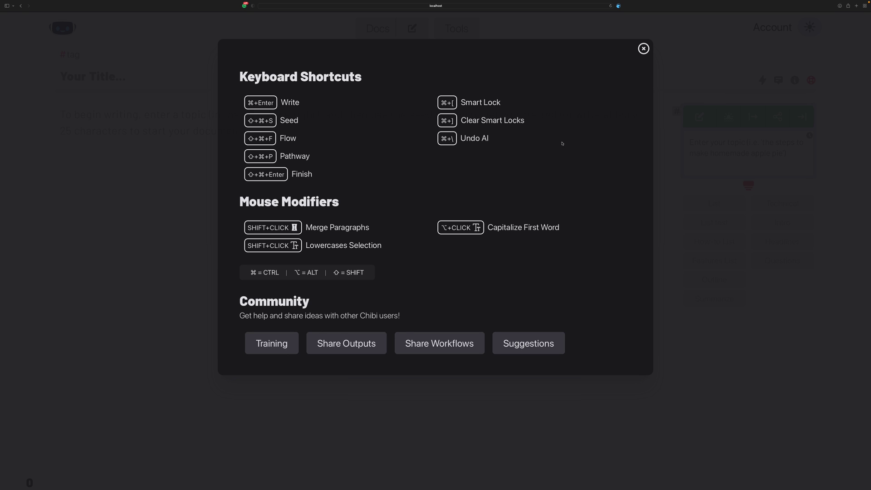
{"action": "left_click", "coordinate": [643, 49]}
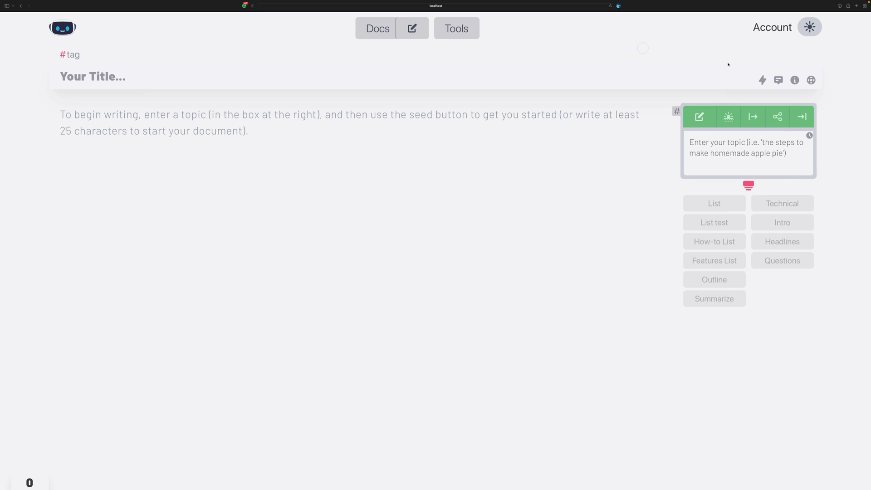
{"action": "left_click", "coordinate": [748, 184]}
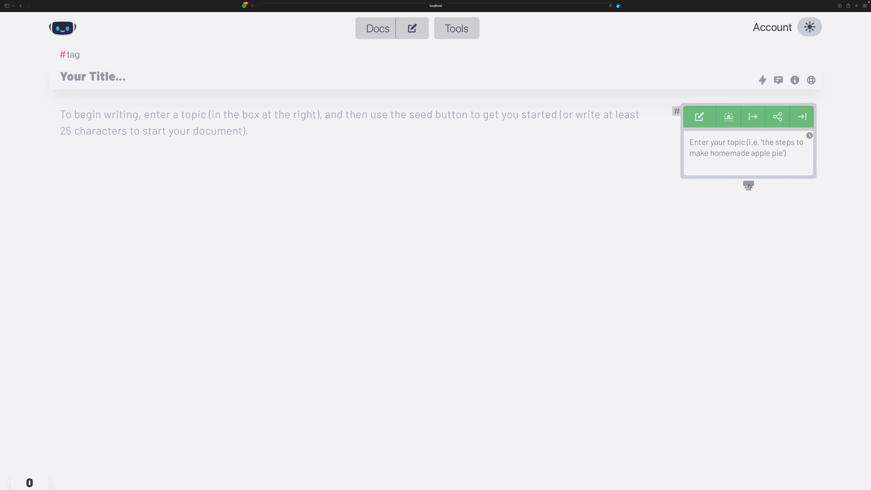
{"action": "left_click", "coordinate": [752, 185]}
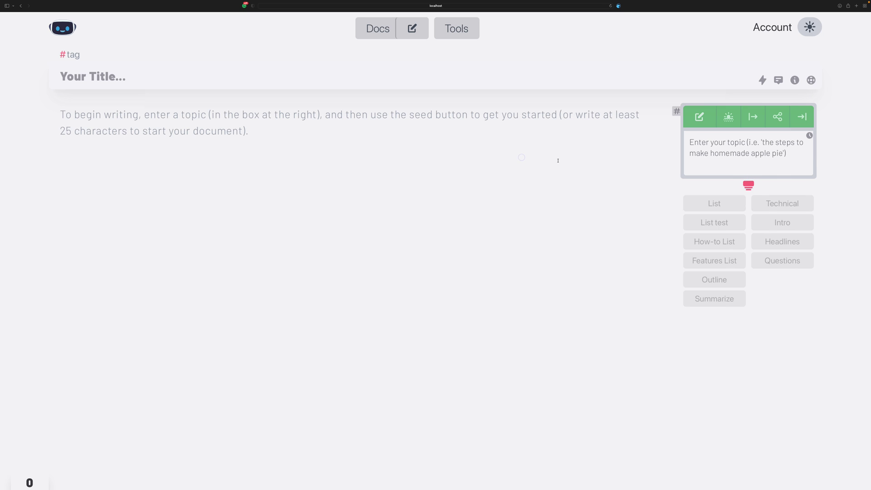
Set the topic to "starting your first garden", copy the topic text and generate seed text for the document
{"action": "left_click", "coordinate": [722, 153]}
{"action": "left_click", "coordinate": [706, 117]}
{"action": "left_click", "coordinate": [727, 148]}
{"action": "type", "text": "starting your first garden"}
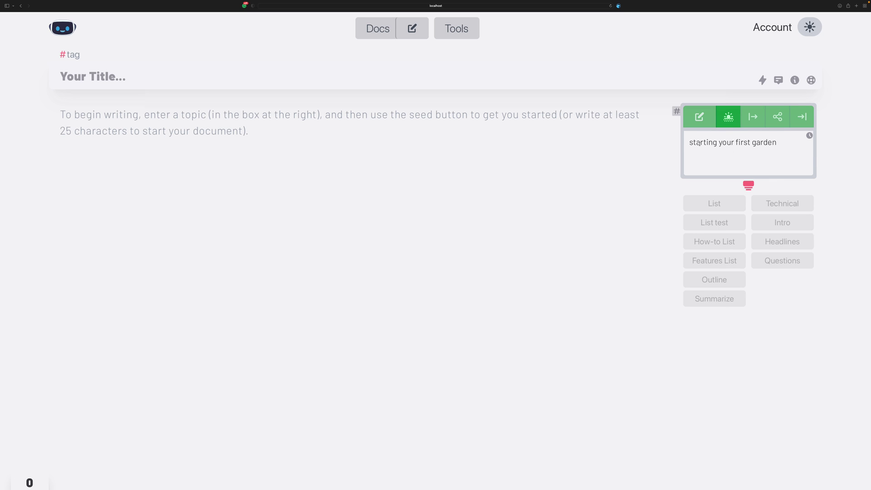
{"action": "left_click_drag", "start_coordinate": [690, 142], "coordinate": [782, 141]}
{"action": "key", "text": "super+c"}
{"action": "left_click", "coordinate": [755, 151]}
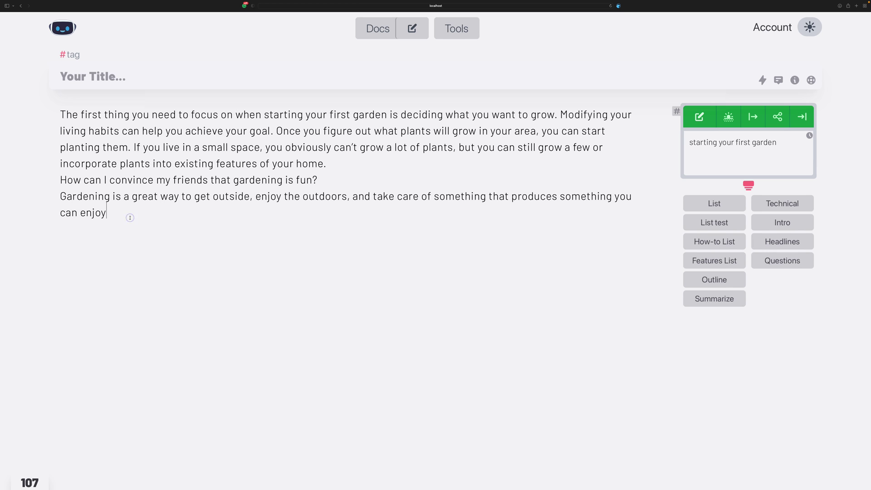
Delete the question about convincing friends and the unfinished gardening sentence after the first paragraph
{"action": "left_click_drag", "start_coordinate": [128, 216], "coordinate": [55, 183]}
{"action": "key", "text": "BackSpace"}
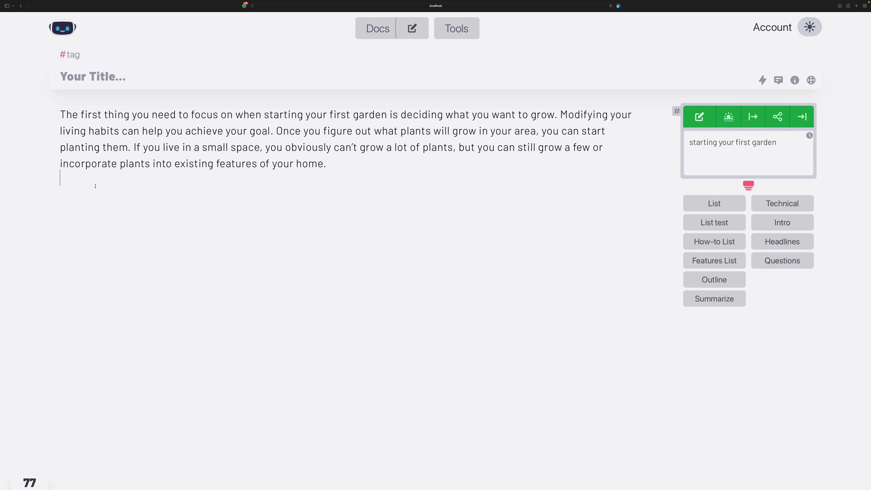
{"action": "key", "text": "BackSpace"}
Paste the copied topic below the first paragraph, separated by a blank line, and generate an outline under it
{"action": "key", "text": "Return"}
{"action": "key", "text": "Return"}
{"action": "key", "text": "super+v"}
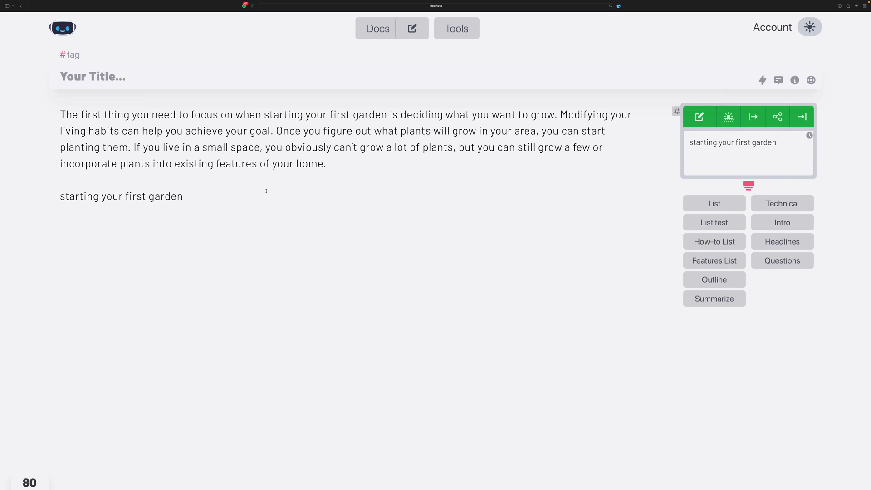
{"action": "key", "text": "Return"}
{"action": "left_click", "coordinate": [704, 279]}
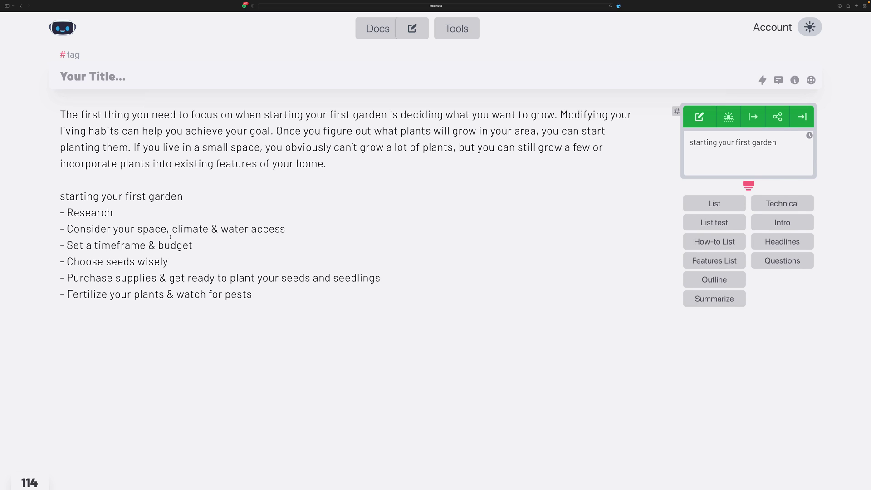
Delete the "starting your first garden" line above the generated outline
{"action": "left_click_drag", "start_coordinate": [192, 196], "coordinate": [44, 195]}
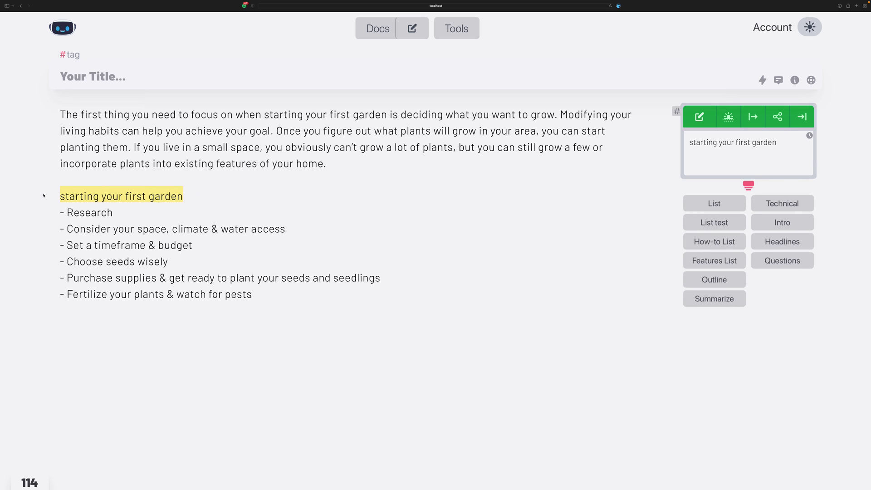
{"action": "key", "text": "BackSpace"}
{"action": "key", "text": "BackSpace"}
Strip the leading dashes from all six outline items and add blank lines below "Research"
{"action": "left_click", "coordinate": [133, 198]}
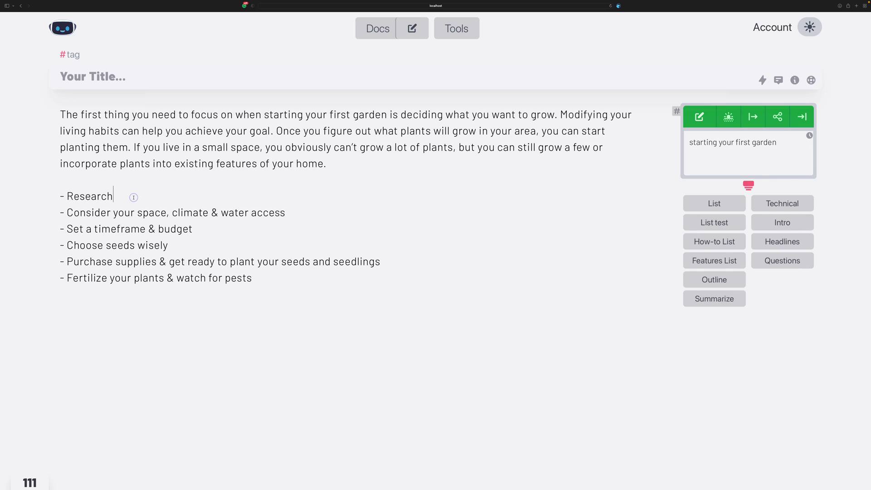
{"action": "left_click_drag", "start_coordinate": [261, 272], "coordinate": [43, 193]}
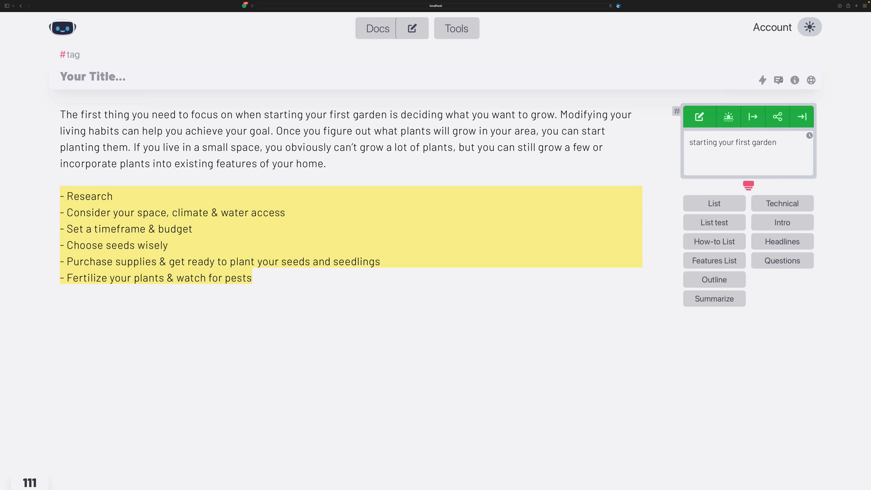
{"action": "left_click", "coordinate": [763, 81]}
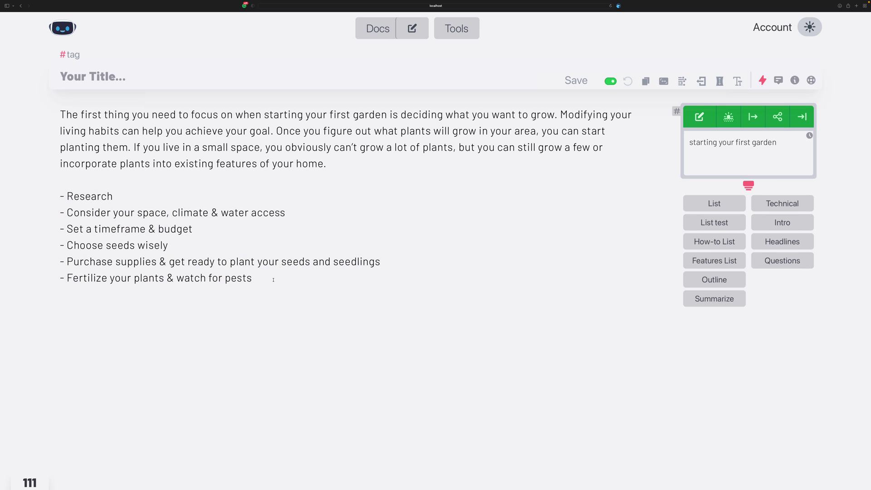
{"action": "left_click_drag", "start_coordinate": [273, 279], "coordinate": [56, 200]}
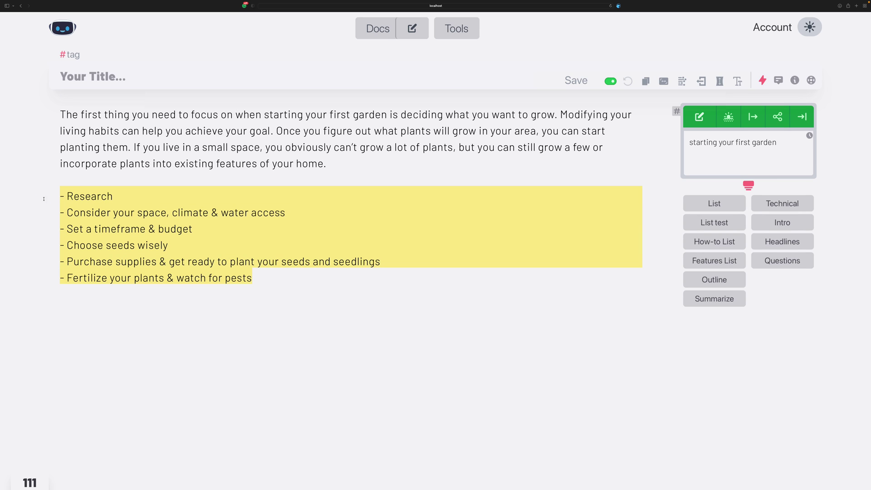
{"action": "left_click", "coordinate": [702, 81]}
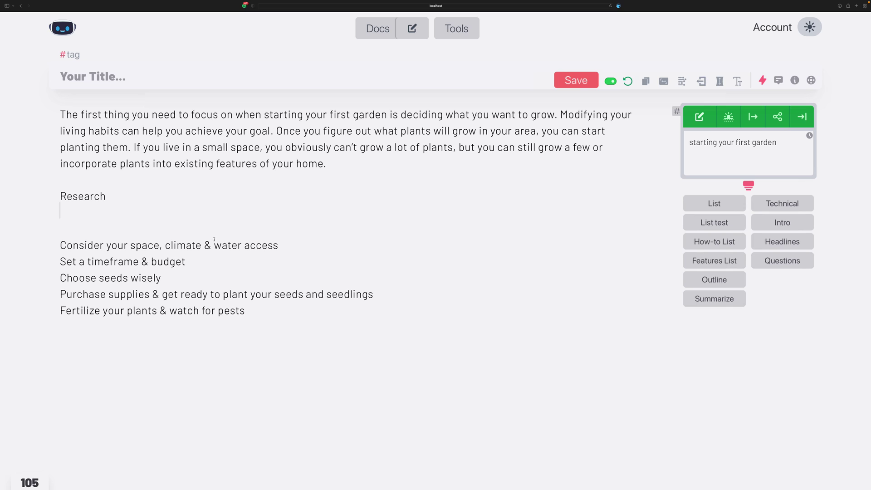
Set the topic to "research your home garden options" and generate a seed paragraph under "Research"
{"action": "left_click", "coordinate": [114, 204]}
{"action": "left_click_drag", "start_coordinate": [111, 196], "coordinate": [29, 194]}
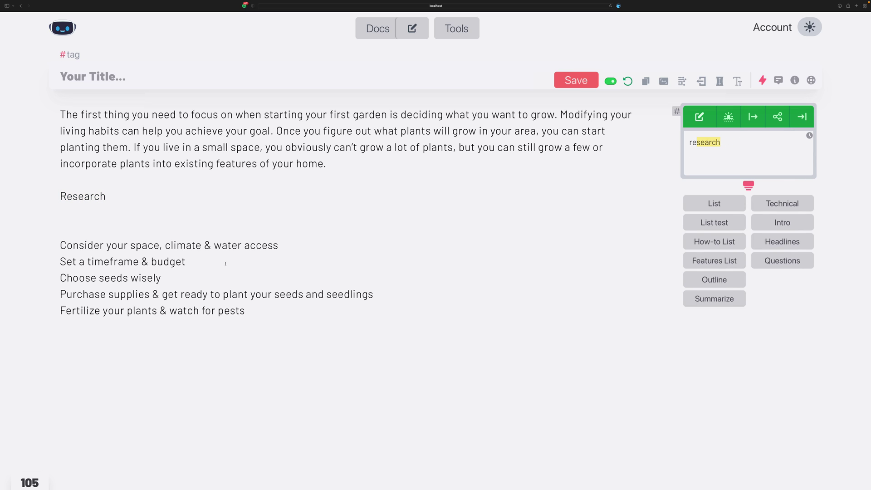
{"action": "left_click", "coordinate": [715, 148]}
{"action": "left_click", "coordinate": [114, 197]}
{"action": "left_click", "coordinate": [736, 138]}
{"action": "type", "text": "research your "}
{"action": "type", "text": "garden"}
{"action": "key", "text": "BackSpace"}
{"action": "key", "text": "BackSpace"}
{"action": "key", "text": "BackSpace"}
{"action": "key", "text": "BackSpace"}
{"action": "key", "text": "BackSpace"}
{"action": "key", "text": "BackSpace"}
{"action": "type", "text": "home garden option"}
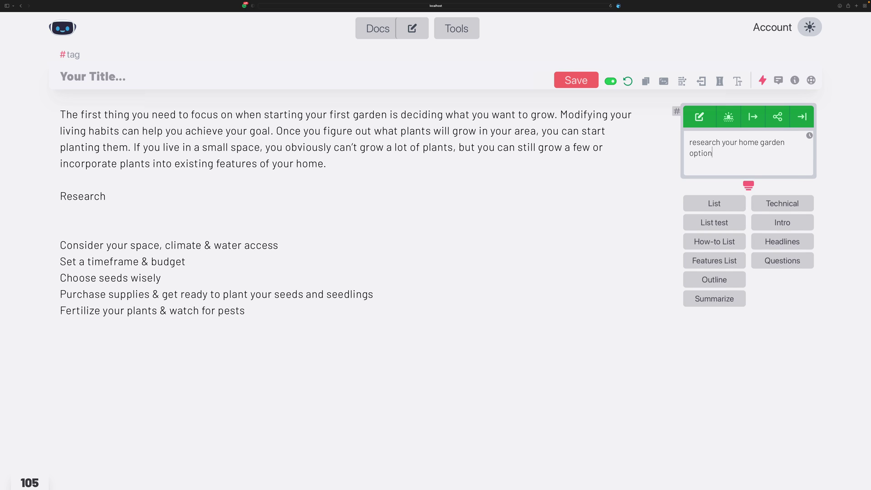
{"action": "type", "text": "s"}
{"action": "left_click", "coordinate": [729, 118]}
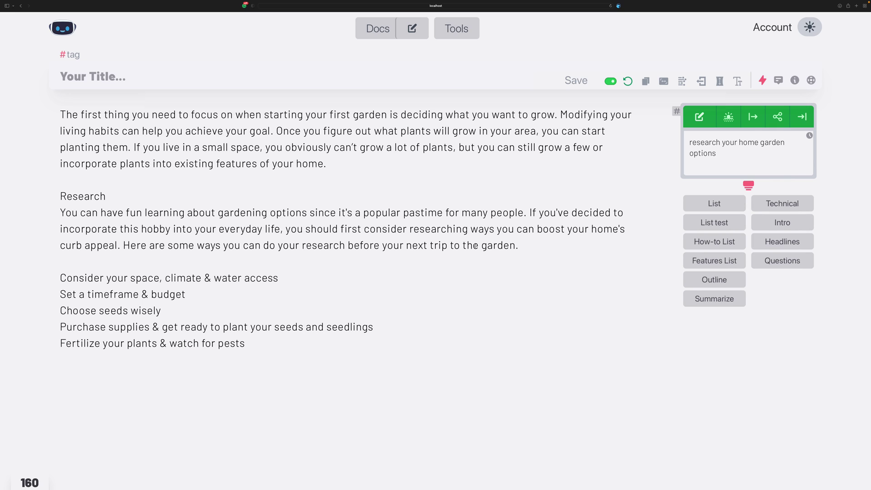
Complete the last sentence of the Research paragraph by adding "store" after "garden"
{"action": "left_click", "coordinate": [515, 244]}
{"action": "type", "text": "store"}
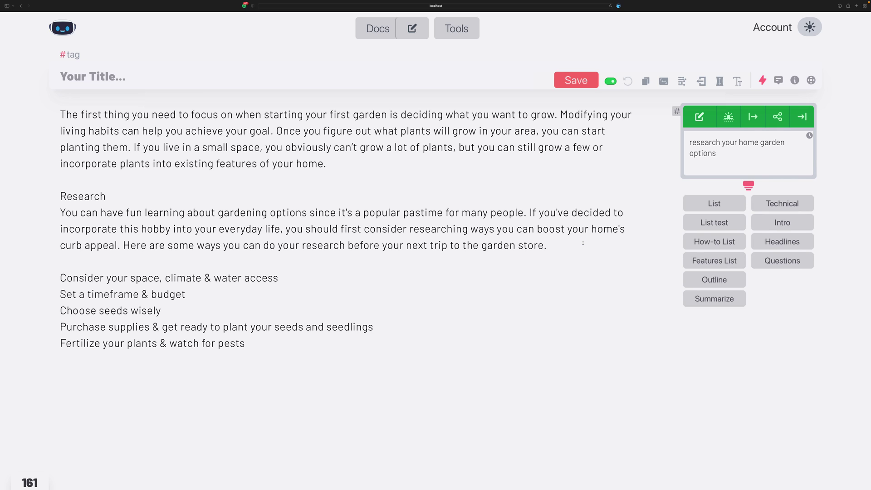
{"action": "left_click", "coordinate": [304, 274]}
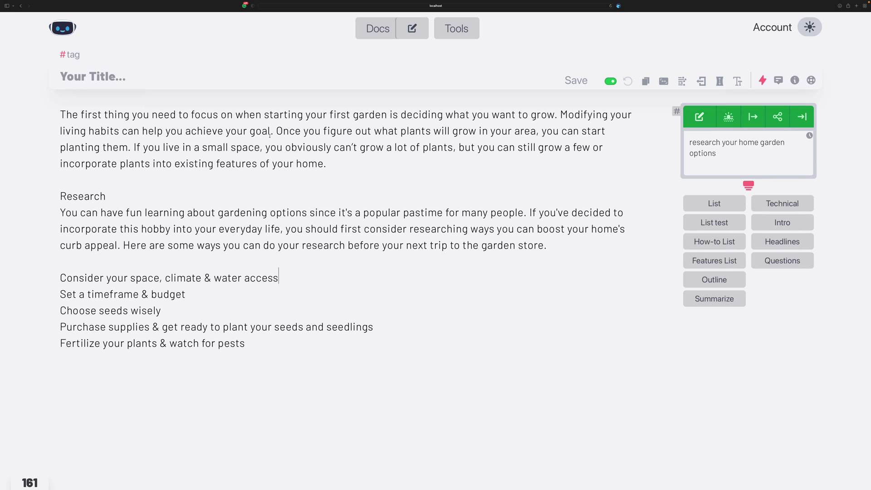
{"action": "left_click_drag", "start_coordinate": [349, 160], "coordinate": [21, 114]}
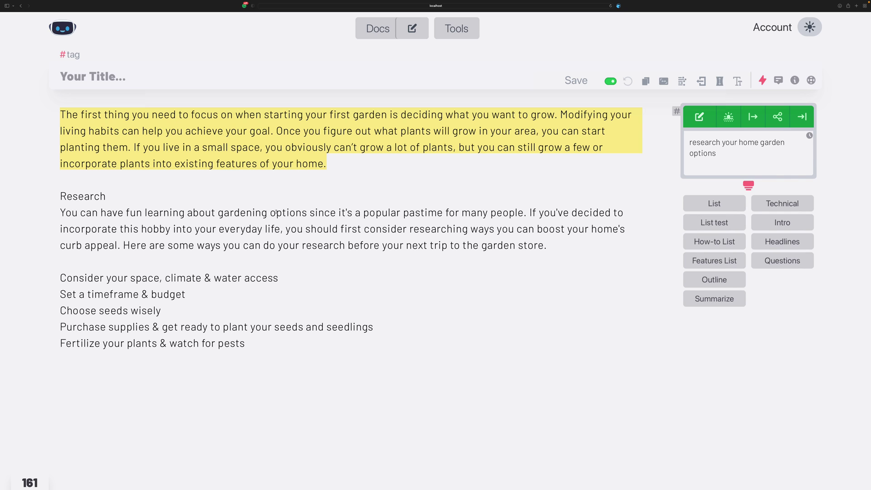
{"action": "left_click_drag", "start_coordinate": [262, 341], "coordinate": [40, 200]}
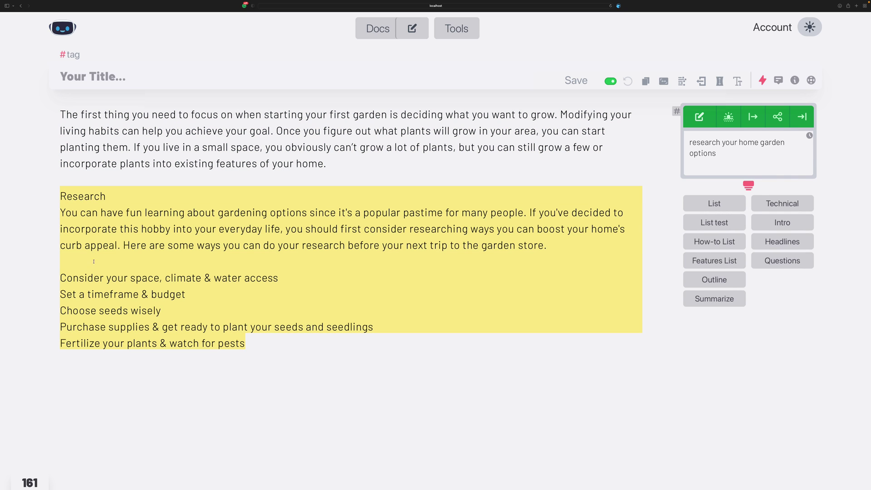
Add a "[Conclusion]" placeholder line below the last outline item, separated by blank lines
{"action": "left_click", "coordinate": [263, 377]}
{"action": "key", "text": "Return"}
{"action": "key", "text": "Return"}
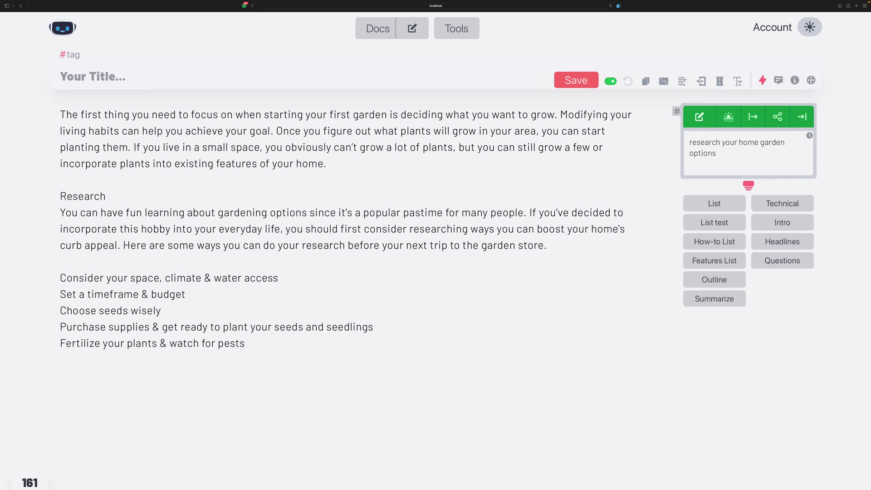
{"action": "type", "text": "Concl"}
{"action": "key", "text": "BackSpace"}
{"action": "key", "text": "BackSpace"}
{"action": "key", "text": "BackSpace"}
{"action": "key", "text": "BackSpace"}
{"action": "key", "text": "BackSpace"}
{"action": "type", "text": "[Conclusion"}
{"action": "key", "text": "BackSpace"}
{"action": "key", "text": "BackSpace"}
{"action": "type", "text": "on]"}
Mark the "Research" line as a Markdown heading by prefixing it with "##"
{"action": "left_click", "coordinate": [64, 198]}
{"action": "type", "text": "##"}
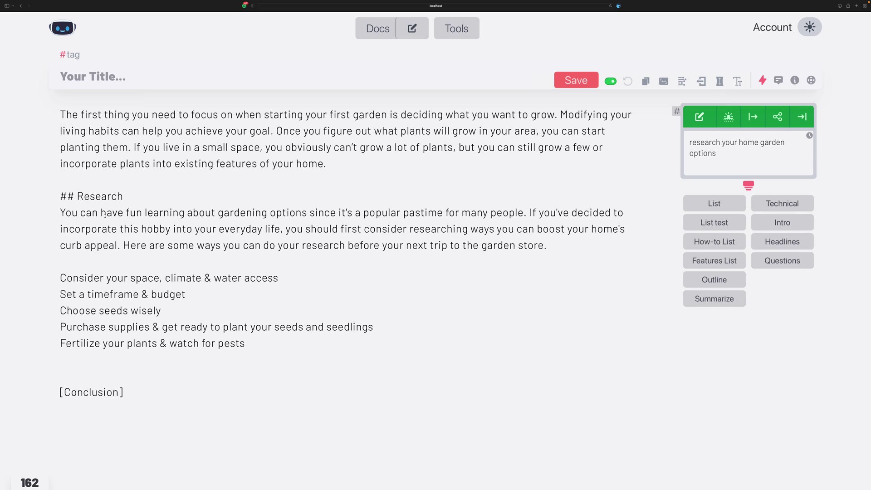
{"action": "left_click", "coordinate": [61, 273]}
{"action": "type", "text": "##"}
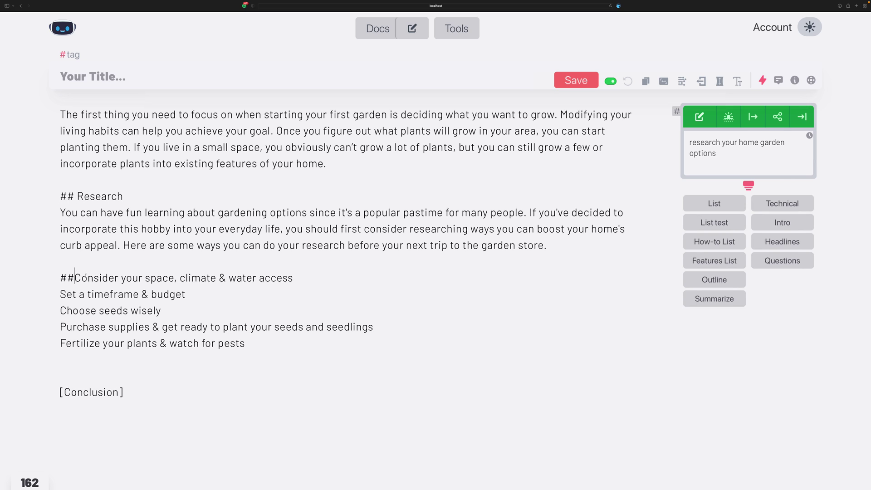
{"action": "key", "text": "super+z"}
{"action": "key", "text": "super+z"}
{"action": "key", "text": "super+z"}
{"action": "key", "text": "super+z"}
{"action": "key", "text": "super+z"}
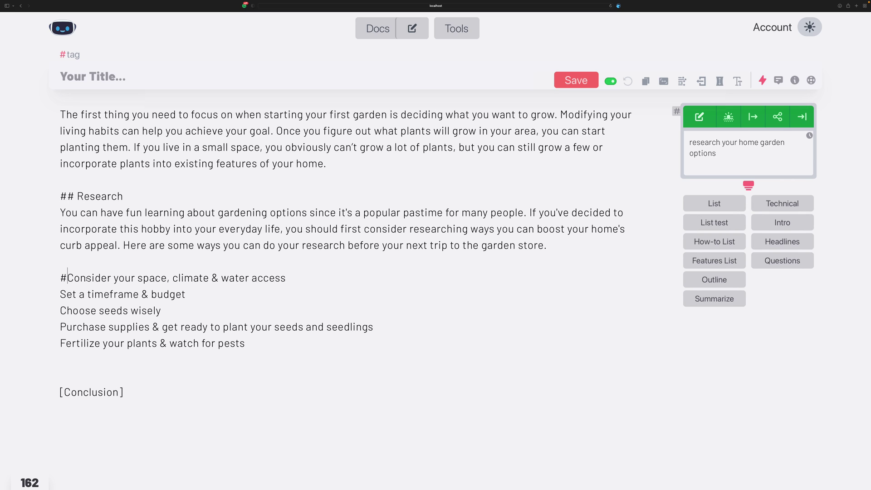
{"action": "key", "text": "super+z"}
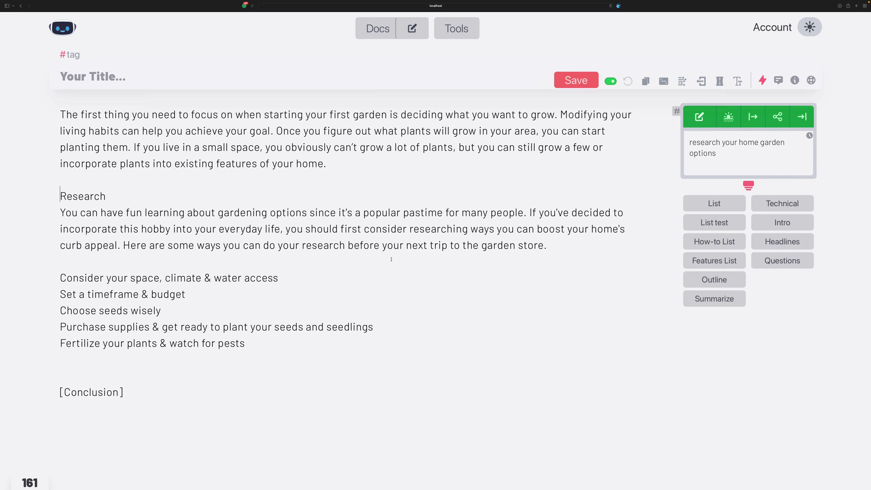
Mark the "Research" and "Consider your space, climate & water access" lines as headings with "##" and save the document
{"action": "type", "text": "##"}
{"action": "left_click", "coordinate": [64, 277]}
{"action": "type", "text": "##"}
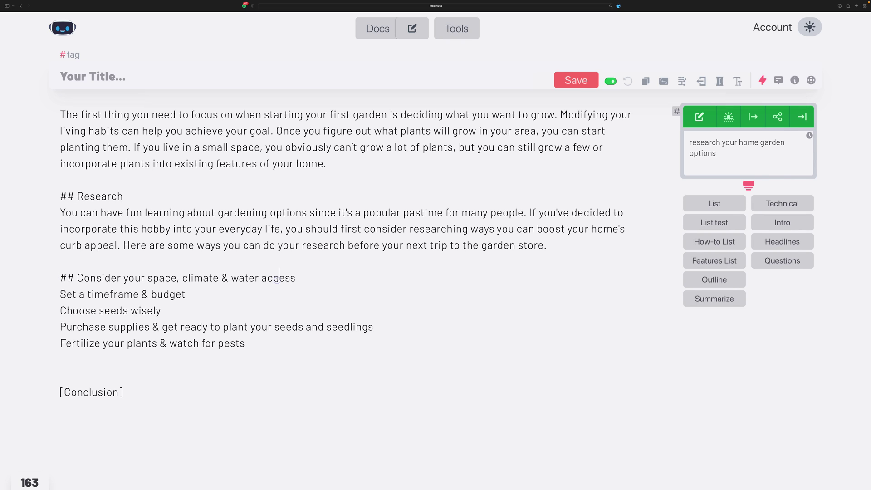
{"action": "left_click", "coordinate": [569, 80]}
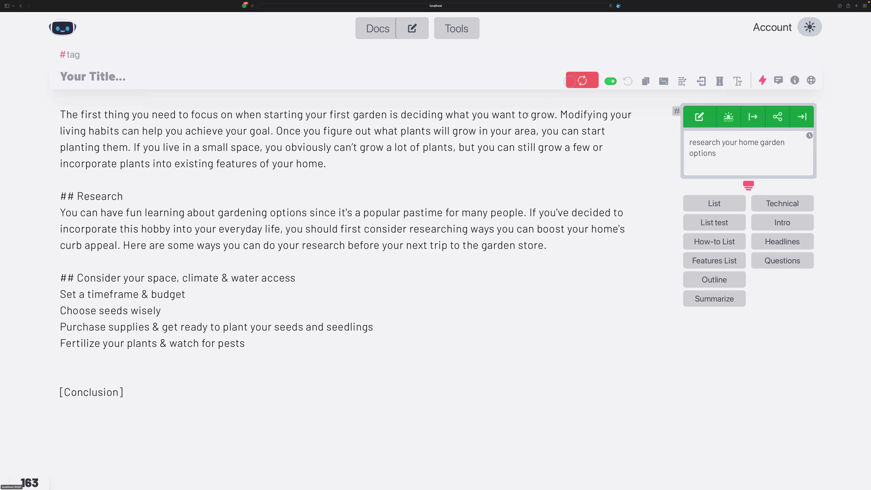
Check how the article's headings and text render in the preview, and return to editing
{"action": "left_click", "coordinate": [778, 82]}
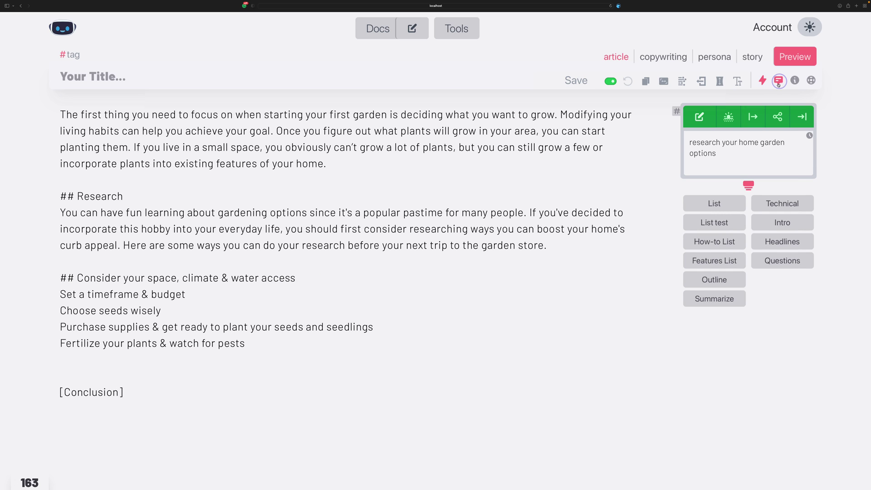
{"action": "left_click", "coordinate": [794, 56]}
{"action": "scroll", "coordinate": [391, 183], "scroll_direction": "down", "scroll_amount": 2}
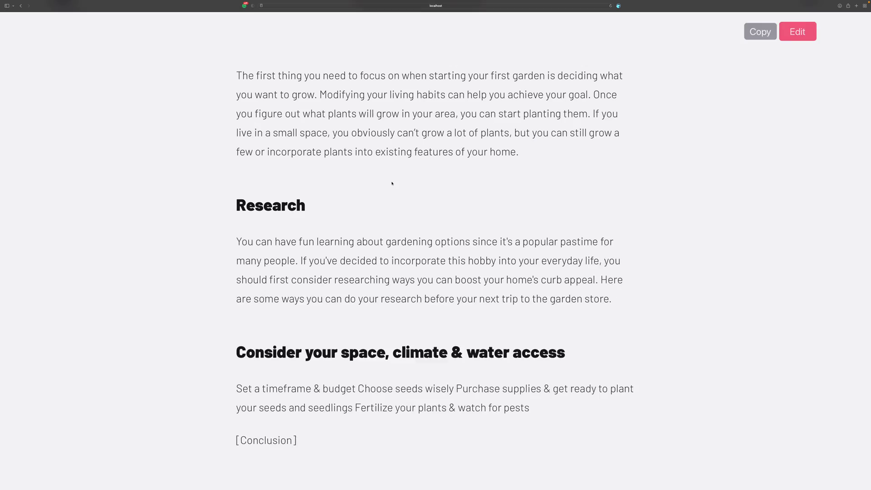
{"action": "scroll", "coordinate": [393, 200], "scroll_direction": "up", "scroll_amount": 3}
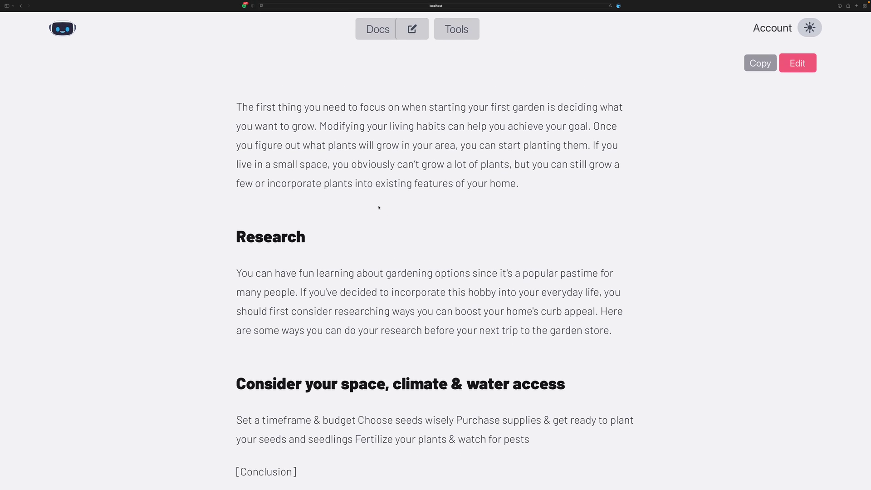
{"action": "left_click", "coordinate": [797, 63]}
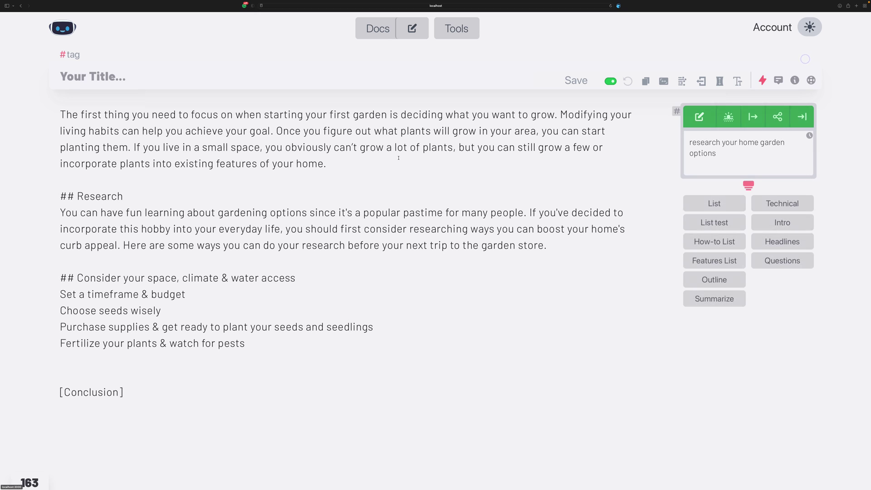
Generate a paragraph under the space, climate and water access heading from the topic "consider your space, climate & water access for your garden"
{"action": "scroll", "coordinate": [394, 182], "scroll_direction": "down", "scroll_amount": 2}
{"action": "left_click", "coordinate": [301, 232]}
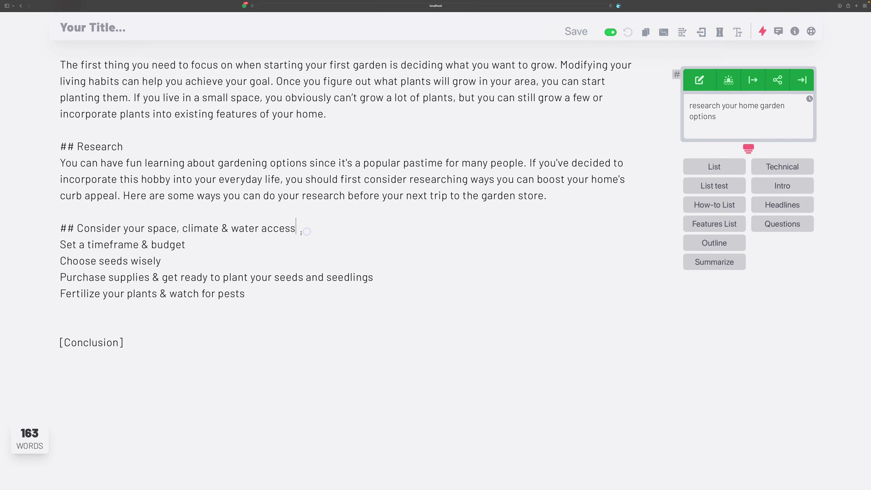
{"action": "key", "text": "Return"}
{"action": "key", "text": "Return"}
{"action": "left_click", "coordinate": [201, 241]}
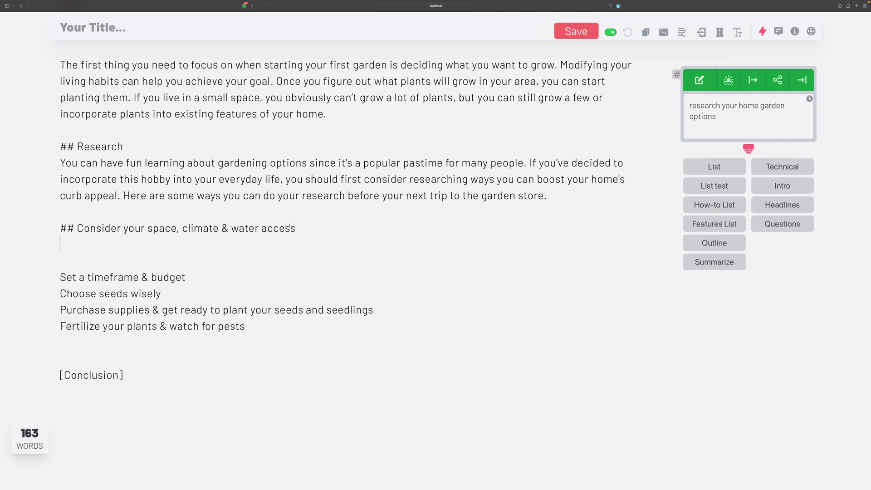
{"action": "left_click_drag", "start_coordinate": [296, 228], "coordinate": [79, 228]}
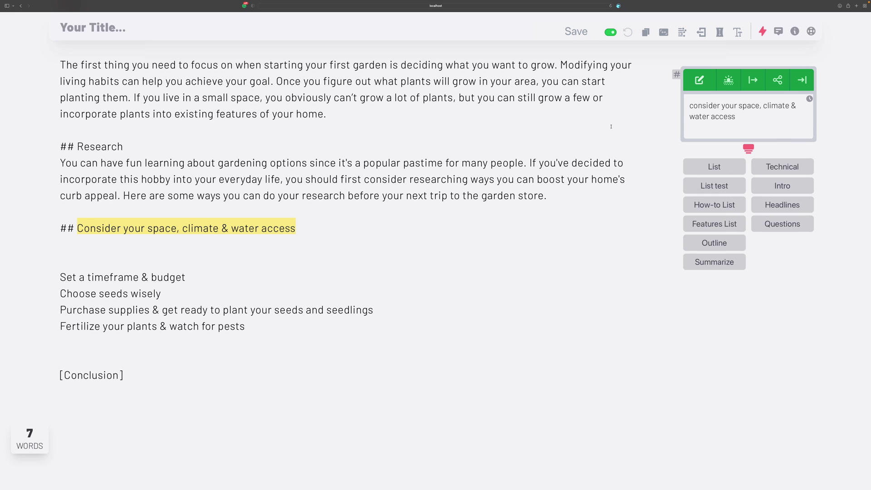
{"action": "left_click", "coordinate": [750, 115]}
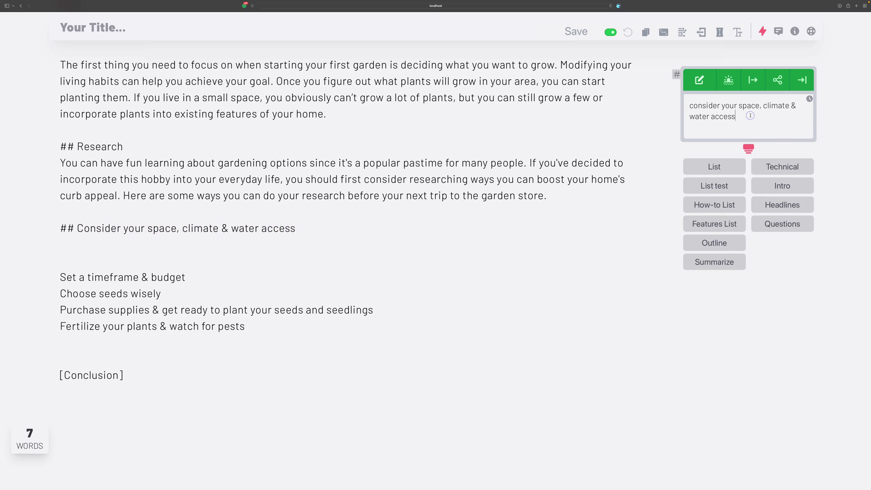
{"action": "type", "text": "or your garden"}
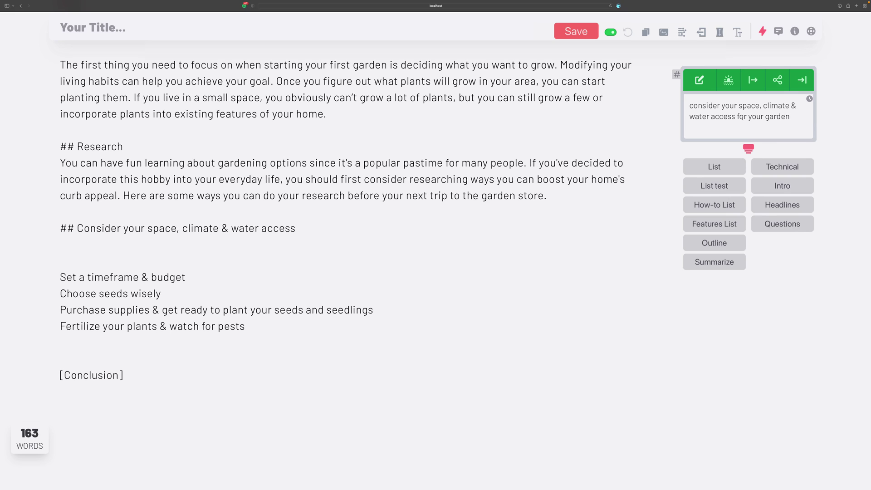
{"action": "left_click", "coordinate": [229, 236]}
{"action": "left_click", "coordinate": [699, 80]}
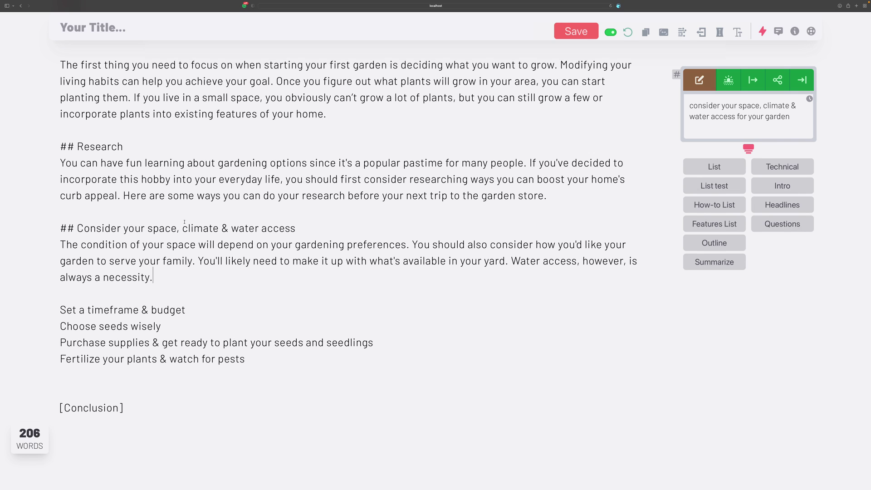
Insert two blank lines after the Research paragraph, leaving no text in them
{"action": "left_click", "coordinate": [563, 195]}
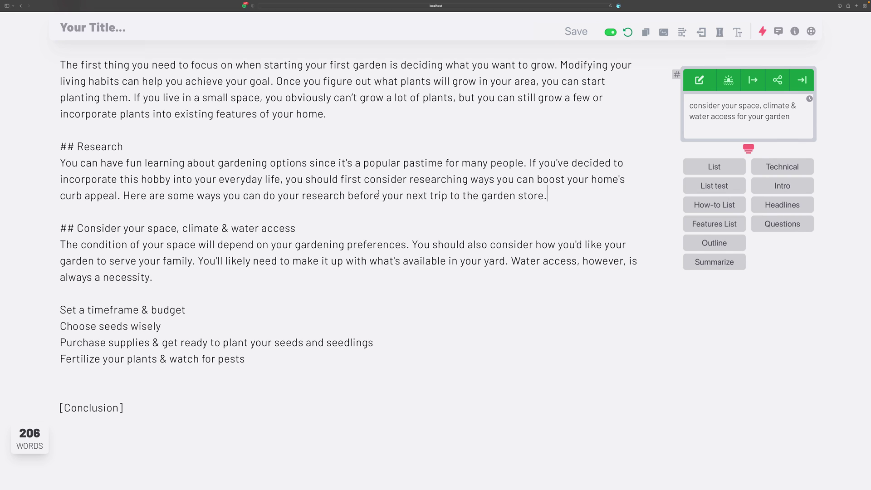
{"action": "key", "text": "Return"}
{"action": "key", "text": "Return"}
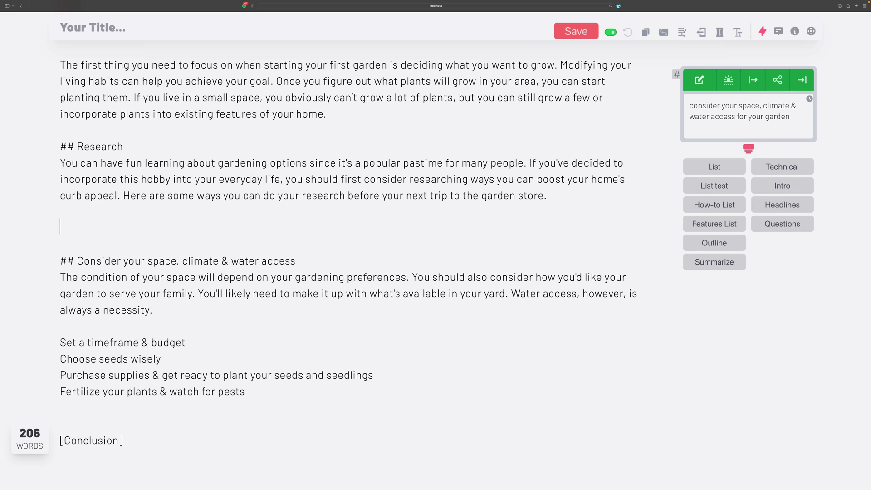
{"action": "type", "text": "W"}
{"action": "key", "text": "BackSpace"}
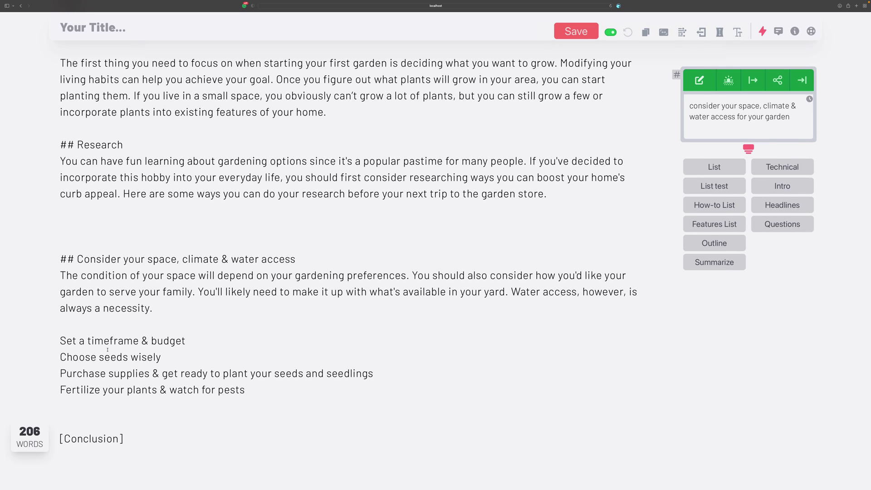
Generate a paragraph under "Set a timeframe & budget" from the topic "set a timeframe & budget for your garden"
{"action": "left_click", "coordinate": [185, 341]}
{"action": "key", "text": "Return"}
{"action": "key", "text": "Return"}
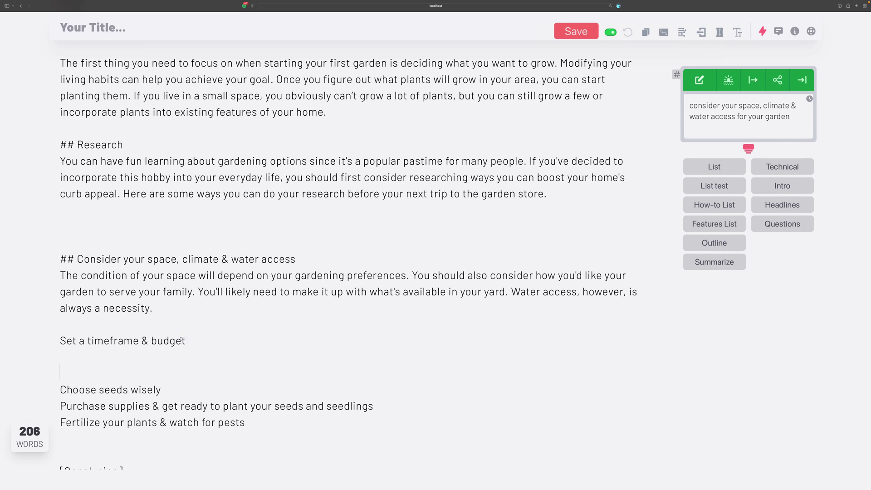
{"action": "left_click", "coordinate": [190, 339]}
{"action": "left_click_drag", "start_coordinate": [191, 339], "coordinate": [43, 341]}
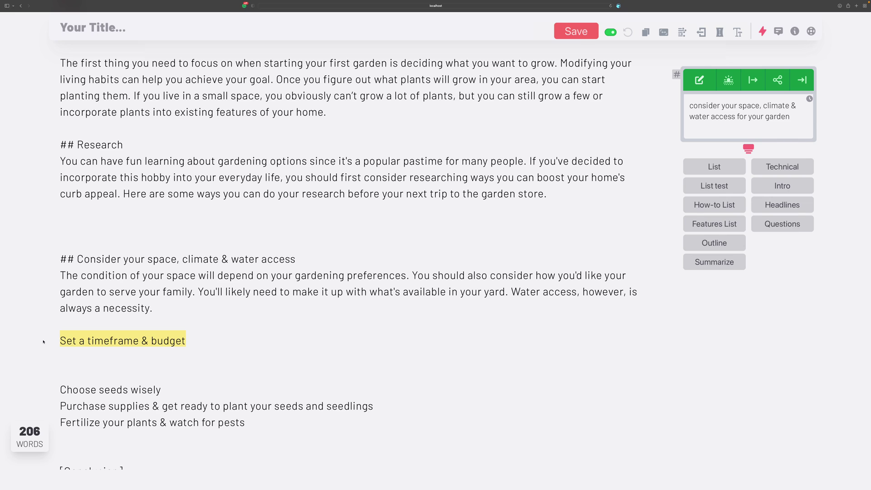
{"action": "left_click", "coordinate": [775, 111]}
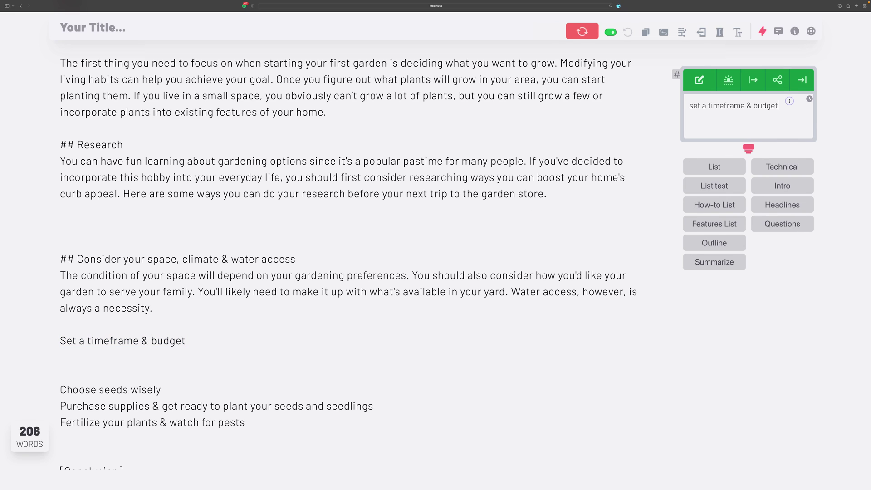
{"action": "type", "text": "fp r"}
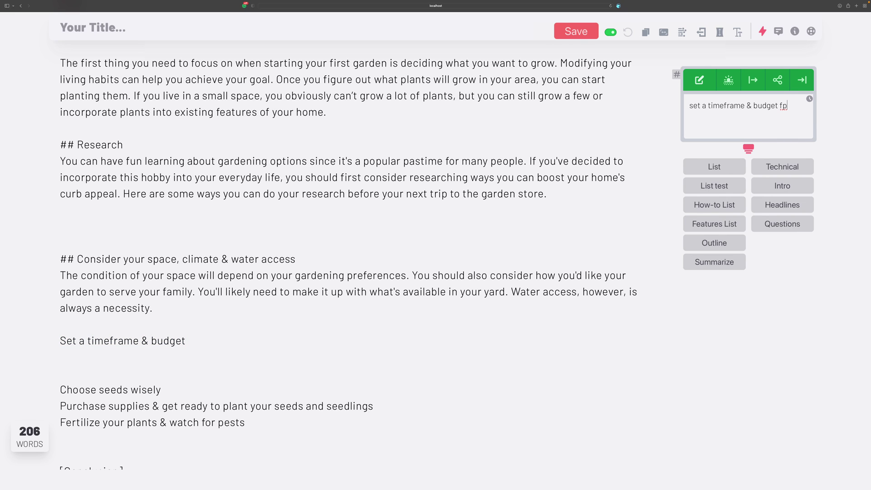
{"action": "key", "text": "BackSpace"}
{"action": "type", "text": "or your garden"}
{"action": "left_click", "coordinate": [194, 366]}
{"action": "left_click", "coordinate": [144, 361]}
{"action": "left_click", "coordinate": [698, 80]}
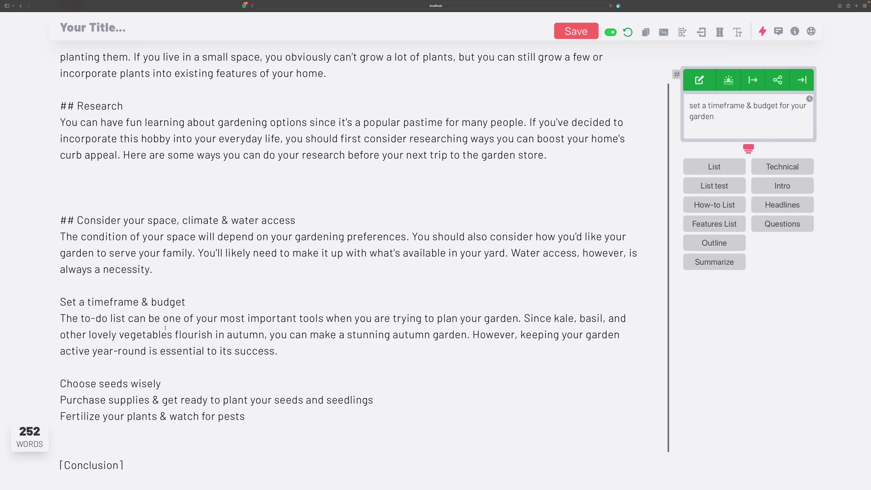
Add the line "The tools needed to garden at home" below the timeframe paragraph and generate a list under it with List test
{"action": "left_click", "coordinate": [303, 343]}
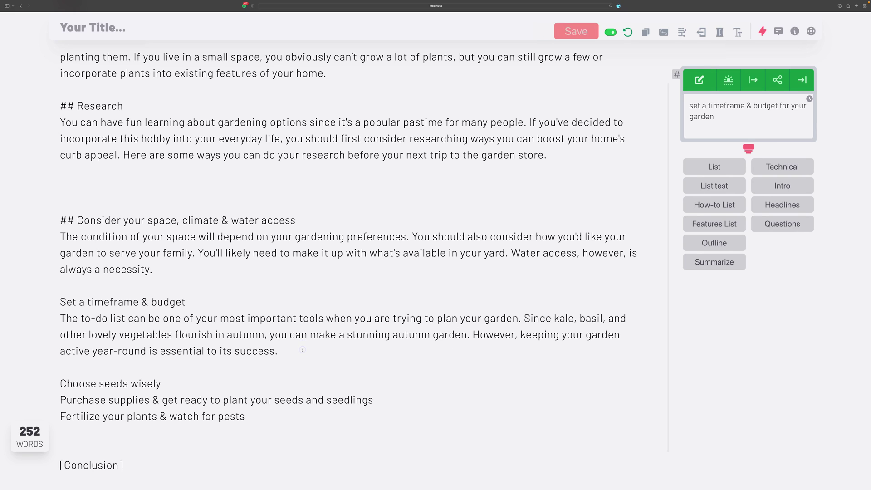
{"action": "key", "text": "Return"}
{"action": "key", "text": "Return"}
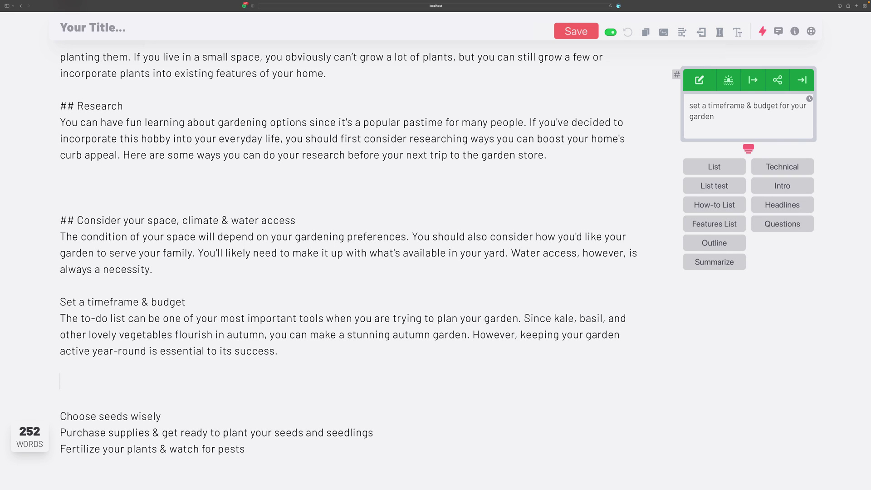
{"action": "type", "text": "The tools needed t"}
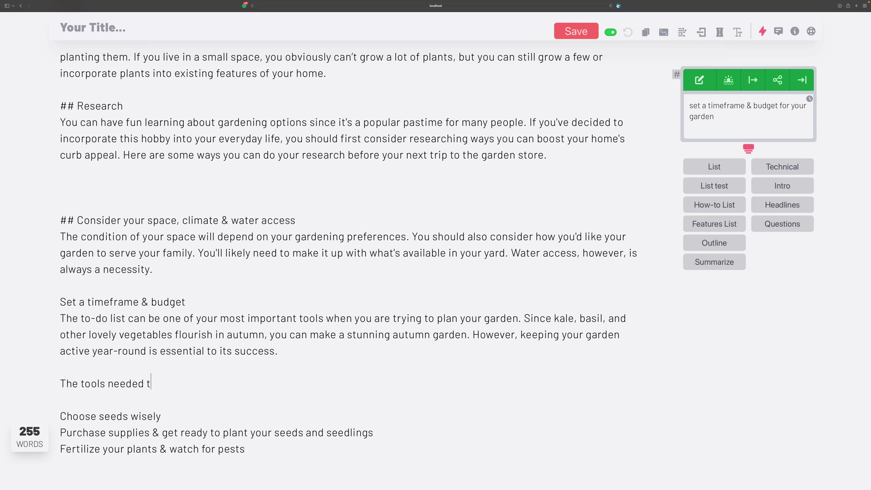
{"action": "type", "text": "o garden at home"}
{"action": "key", "text": "Return"}
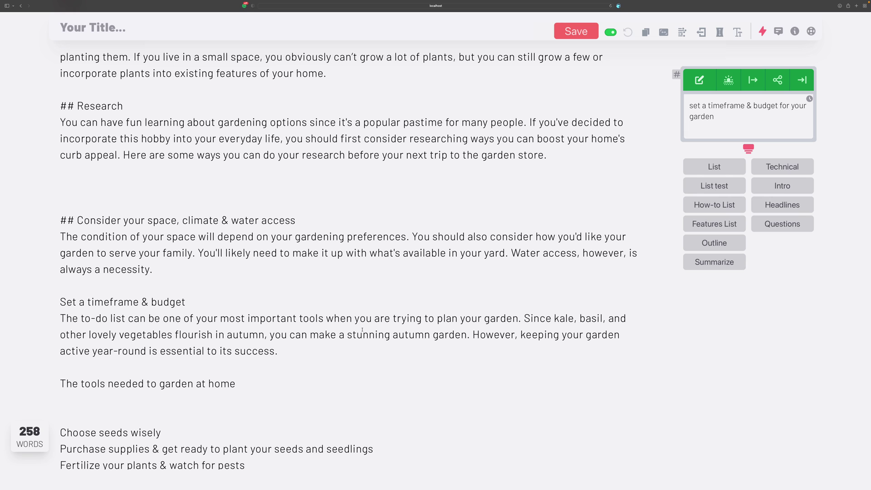
{"action": "left_click", "coordinate": [713, 185]}
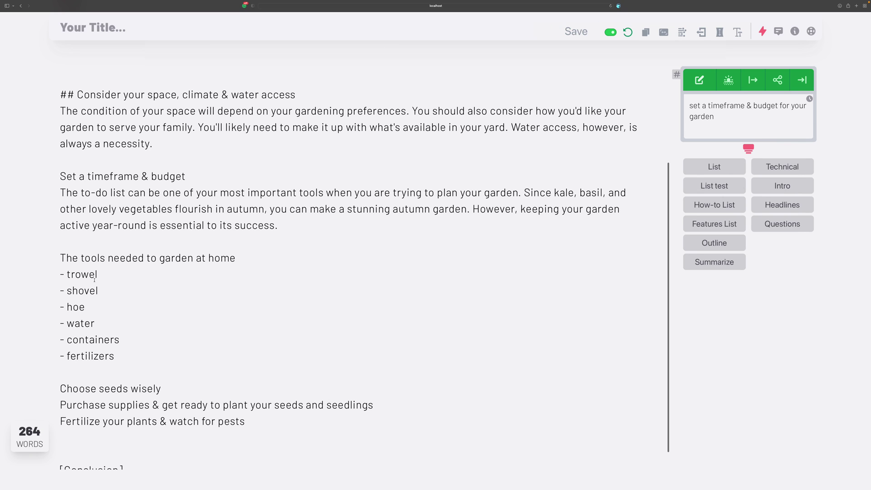
Mark the "Set a timeframe & budget" line as a Markdown heading by prefixing it with "##"
{"action": "scroll", "coordinate": [123, 302], "scroll_direction": "down", "scroll_amount": 1}
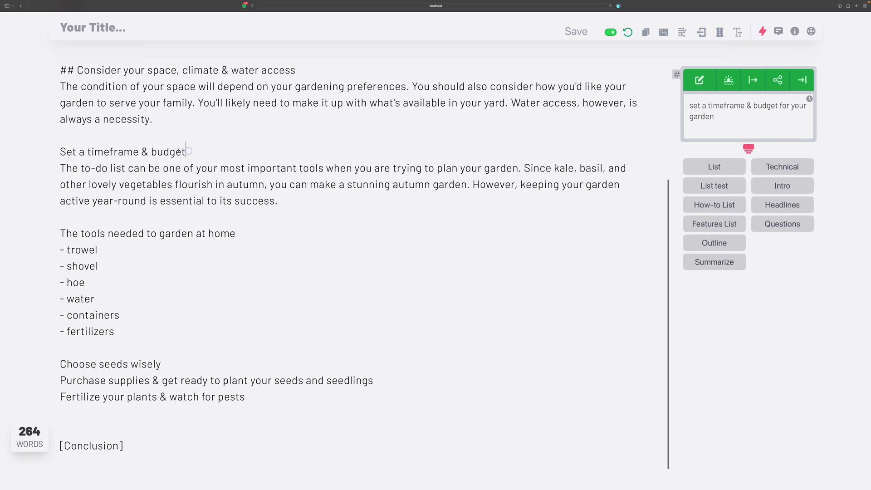
{"action": "left_click_drag", "start_coordinate": [185, 152], "coordinate": [77, 151]}
{"action": "left_click", "coordinate": [60, 152]}
{"action": "type", "text": "##"}
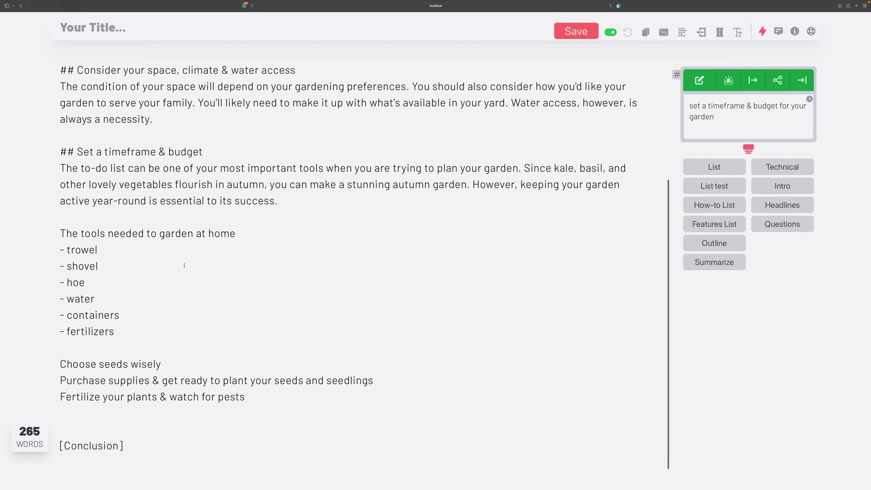
End the tools list's intro line with a colon and make the whole line bold with "**" on both sides
{"action": "left_click", "coordinate": [236, 233]}
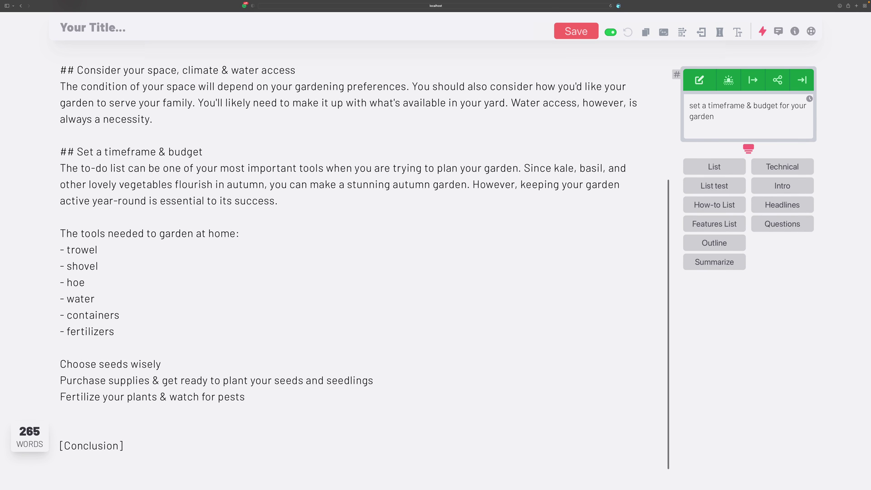
{"action": "type", "text": "**"}
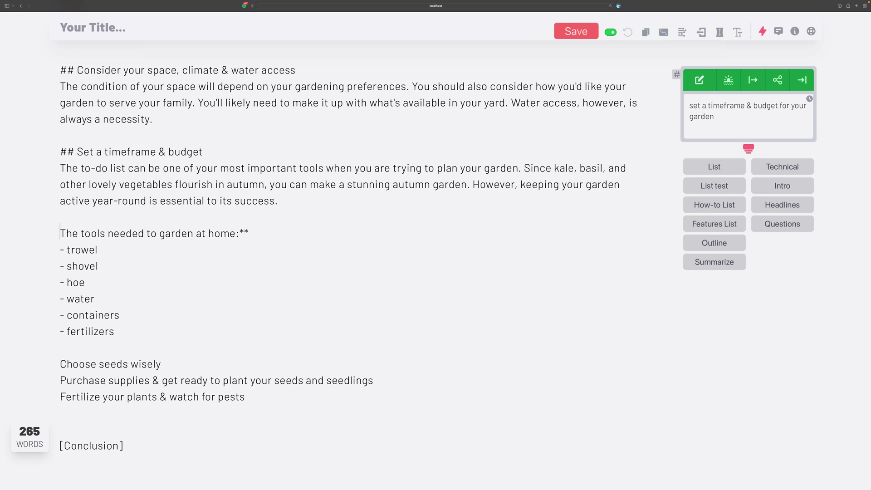
{"action": "type", "text": "**"}
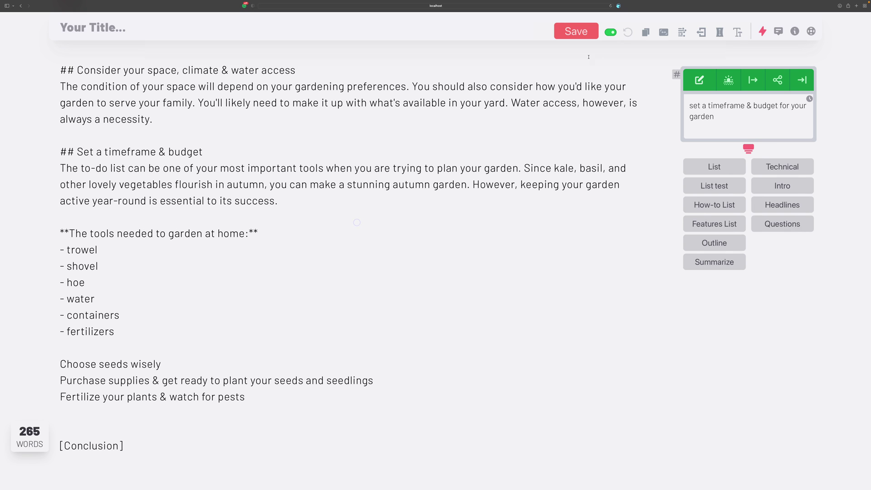
Save the document and open the rendered preview of the article
{"action": "left_click", "coordinate": [579, 30]}
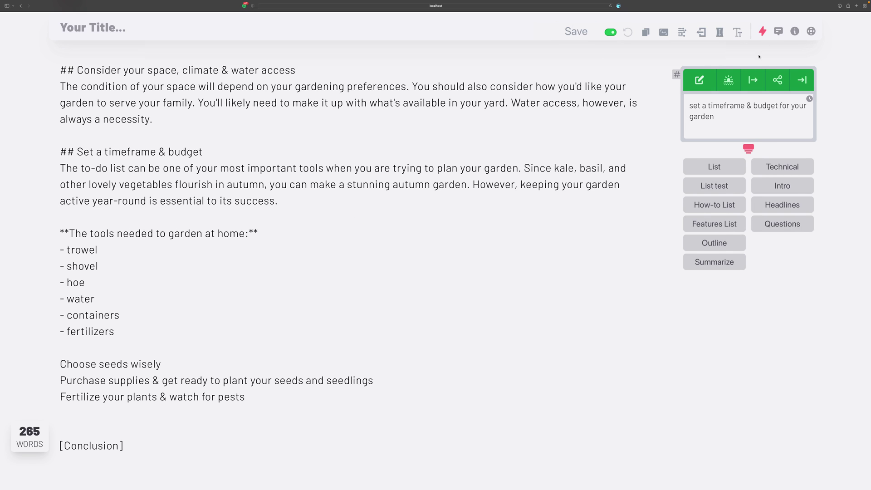
{"action": "scroll", "coordinate": [771, 81], "scroll_direction": "up", "scroll_amount": 2}
{"action": "left_click", "coordinate": [795, 56]}
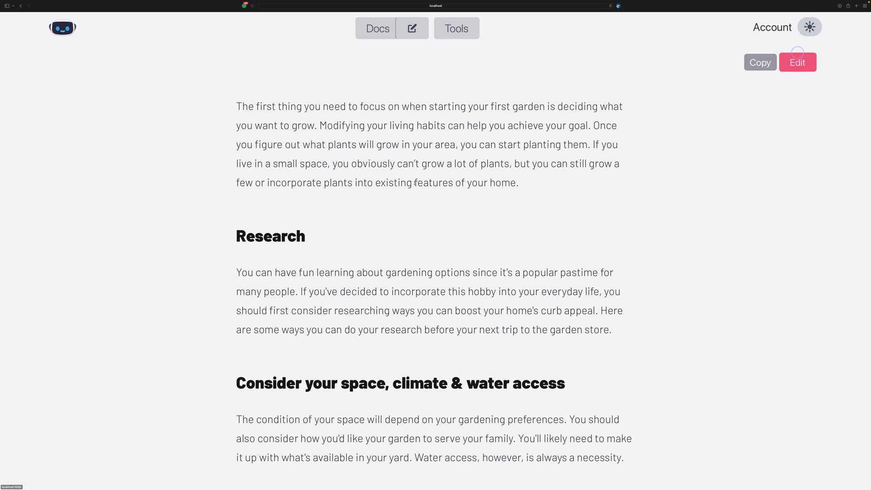
Review the rendered article down to its tools list and return to editing the document
{"action": "scroll", "coordinate": [406, 189], "scroll_direction": "down", "scroll_amount": 5}
{"action": "scroll", "coordinate": [405, 188], "scroll_direction": "down", "scroll_amount": 5}
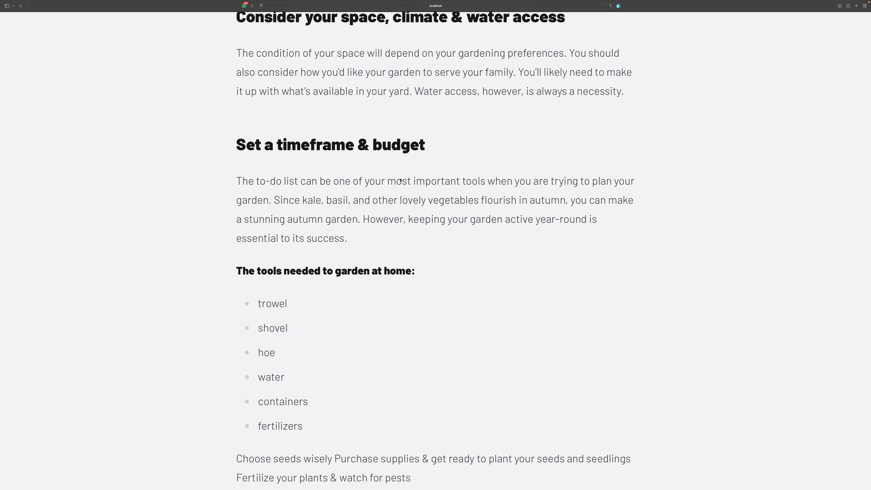
{"action": "scroll", "coordinate": [524, 183], "scroll_direction": "up", "scroll_amount": 10}
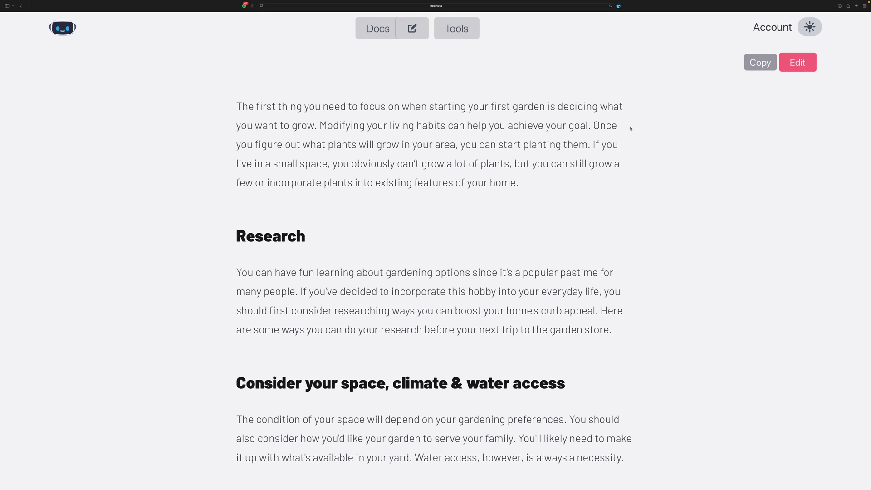
{"action": "scroll", "coordinate": [630, 128], "scroll_direction": "down", "scroll_amount": 3}
{"action": "scroll", "coordinate": [620, 138], "scroll_direction": "up", "scroll_amount": 3}
{"action": "left_click", "coordinate": [802, 67]}
Add an empty line after each of the outline lines on choosing seeds, purchasing supplies and fertilizing plants
{"action": "scroll", "coordinate": [440, 217], "scroll_direction": "down", "scroll_amount": 5}
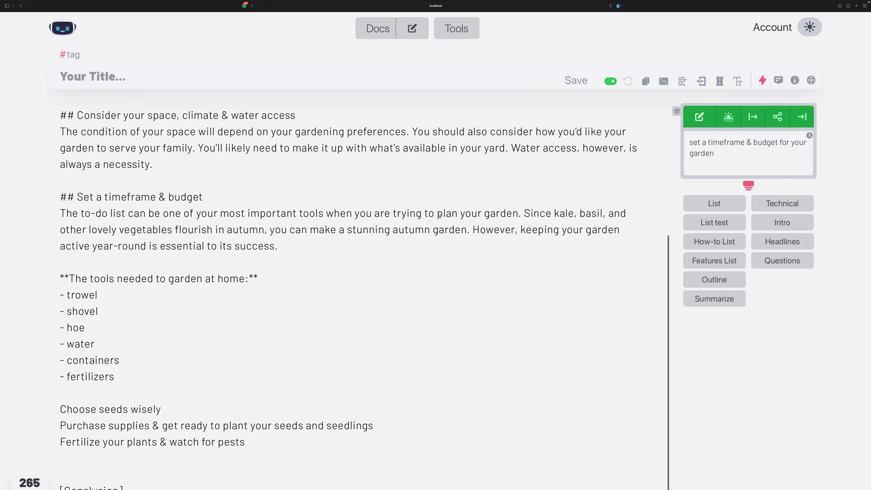
{"action": "scroll", "coordinate": [408, 272], "scroll_direction": "down", "scroll_amount": 2}
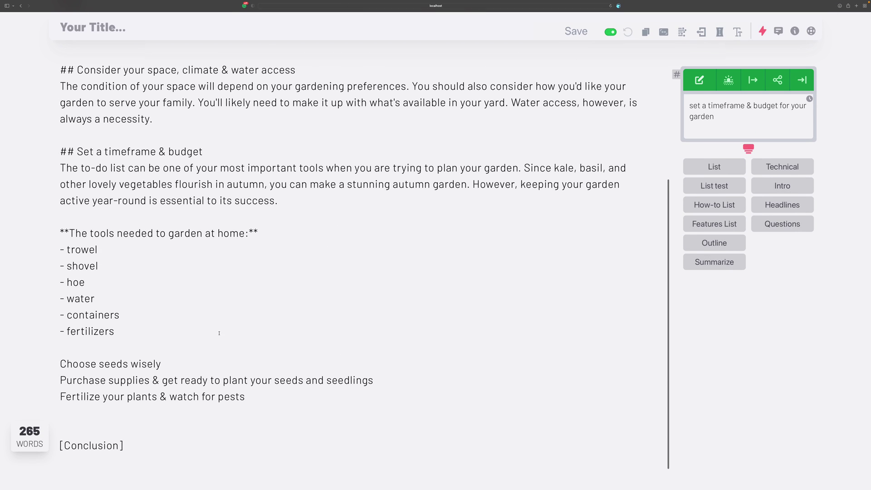
{"action": "left_click", "coordinate": [188, 353]}
{"action": "left_click", "coordinate": [189, 362]}
{"action": "key", "text": "Return"}
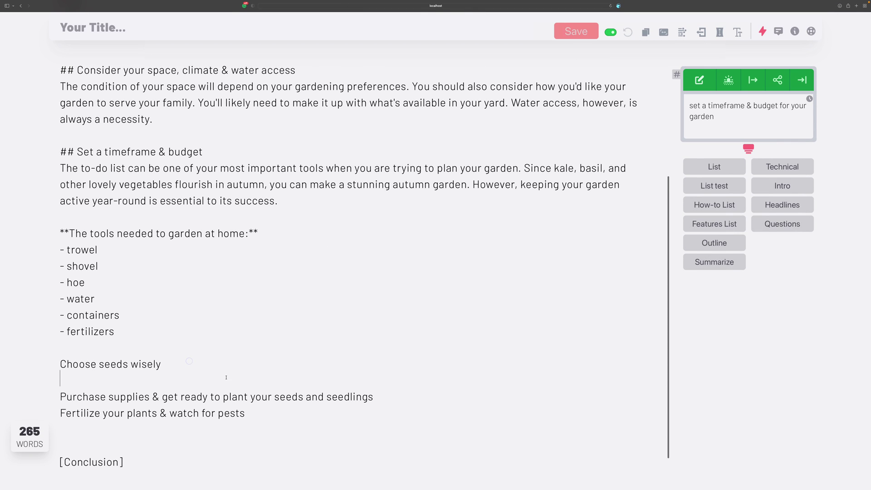
{"action": "left_click", "coordinate": [402, 394]}
{"action": "key", "text": "Return"}
{"action": "left_click", "coordinate": [282, 426]}
{"action": "key", "text": "Return"}
{"action": "scroll", "coordinate": [177, 328], "scroll_direction": "down", "scroll_amount": 2}
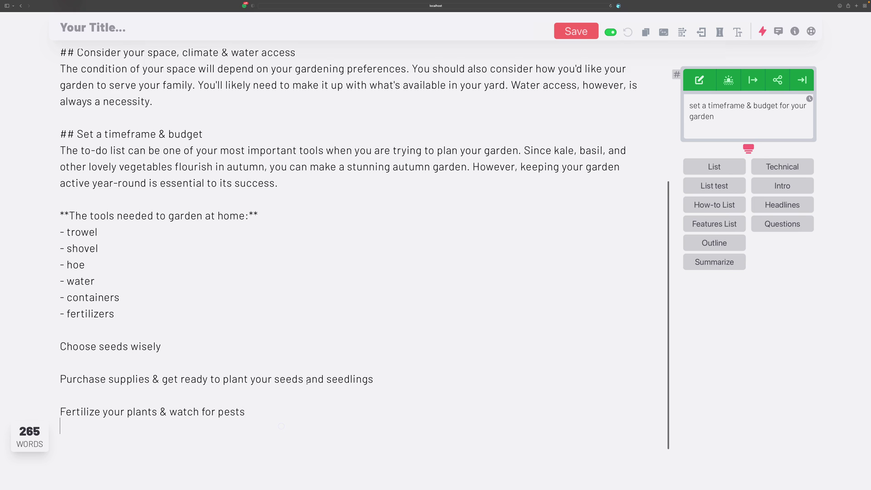
Reword the seeds outline line to "Choose the seeds for your garden wisely"
{"action": "left_click", "coordinate": [170, 314]}
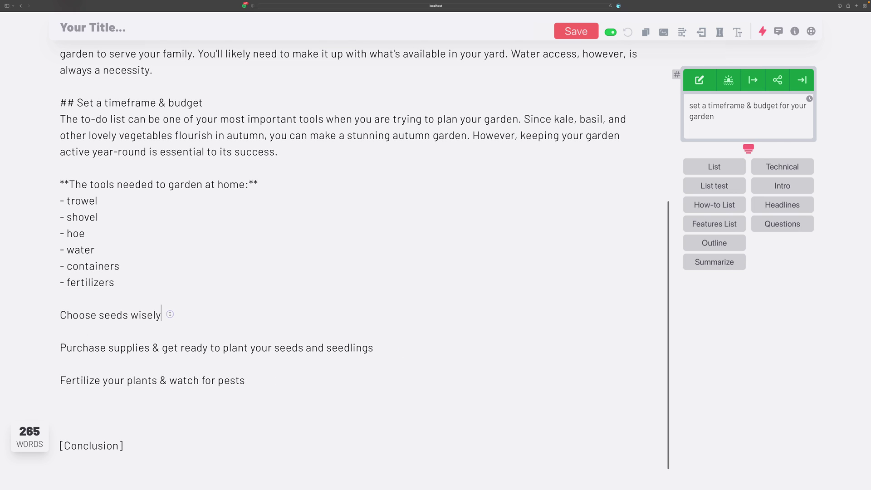
{"action": "left_click", "coordinate": [99, 315]}
{"action": "type", "text": "the"}
{"action": "key", "text": "BackSpace"}
{"action": "key", "text": "BackSpace"}
{"action": "key", "text": "BackSpace"}
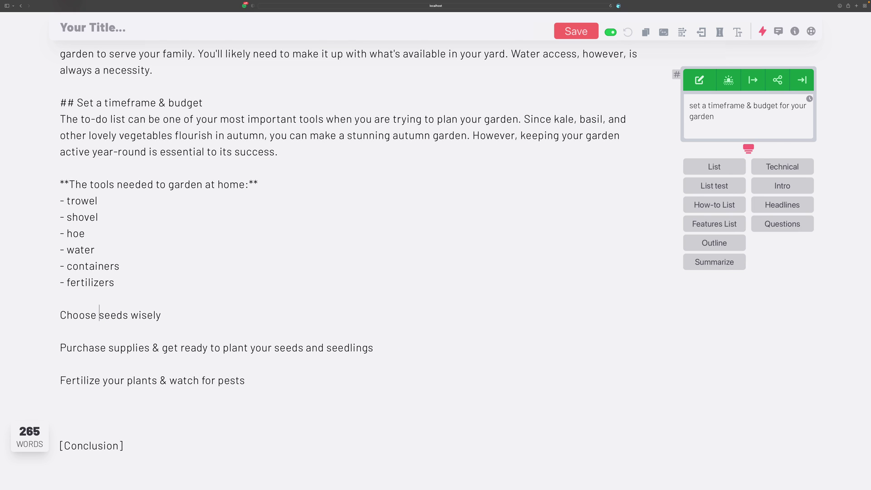
{"action": "type", "text": "the"}
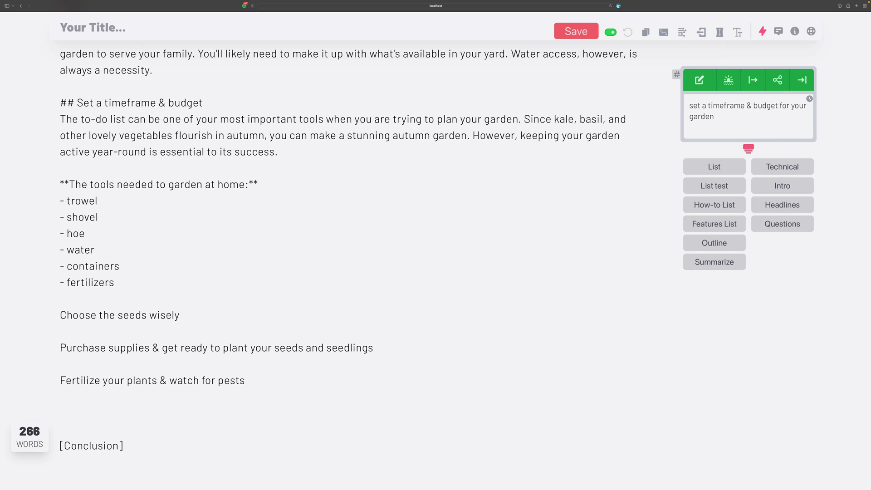
{"action": "left_click", "coordinate": [155, 314]}
{"action": "type", "text": "for your garden"}
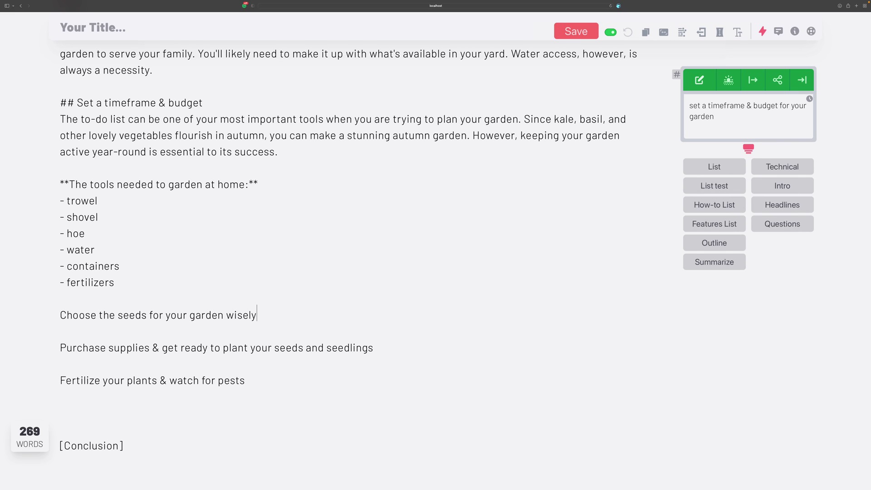
Set the line "Choose the seeds for your garden wisely" as the AI topic and add an empty line below it
{"action": "key", "text": "super+shift+Left"}
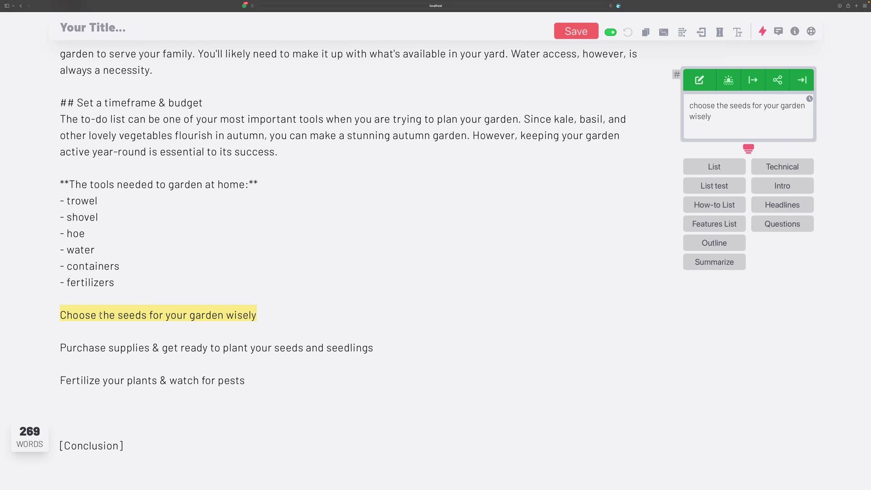
{"action": "key", "text": "Right"}
{"action": "key", "text": "Return"}
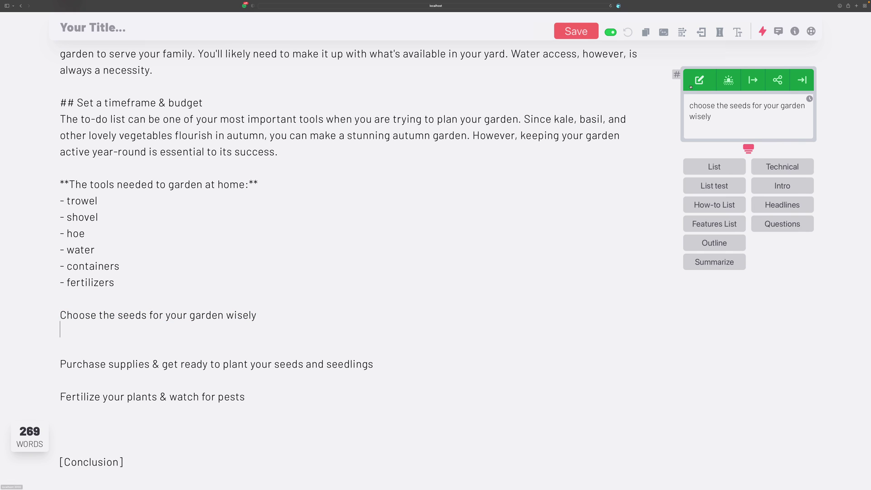
Check the keyboard shortcut for Write in the help overview and generate a paragraph under the seeds line
{"action": "left_click", "coordinate": [810, 32]}
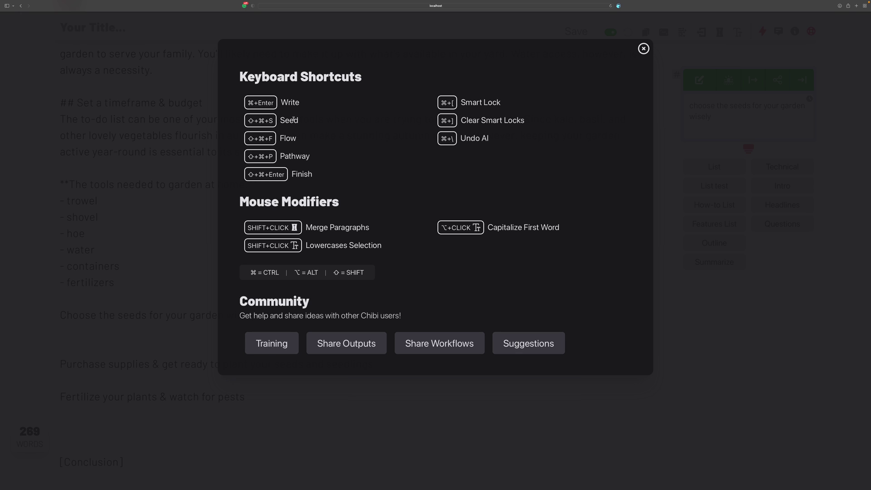
{"action": "left_click", "coordinate": [643, 48]}
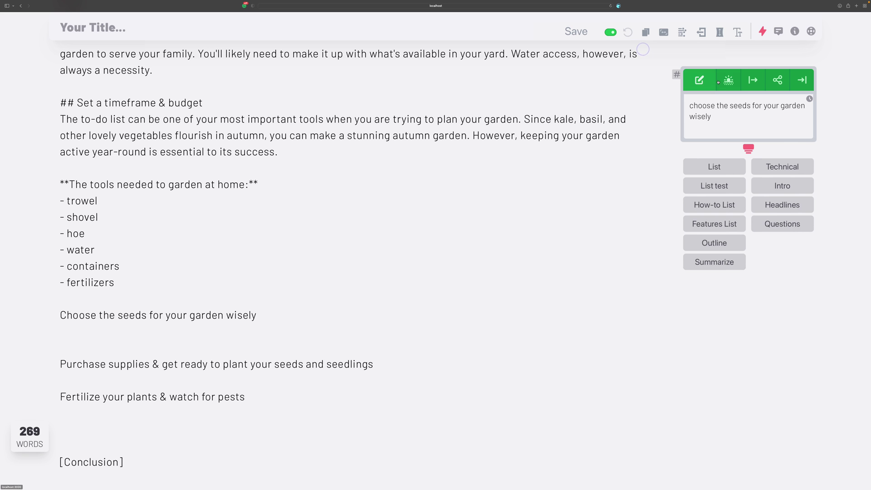
{"action": "left_click", "coordinate": [107, 328]}
{"action": "key", "text": "super+Return"}
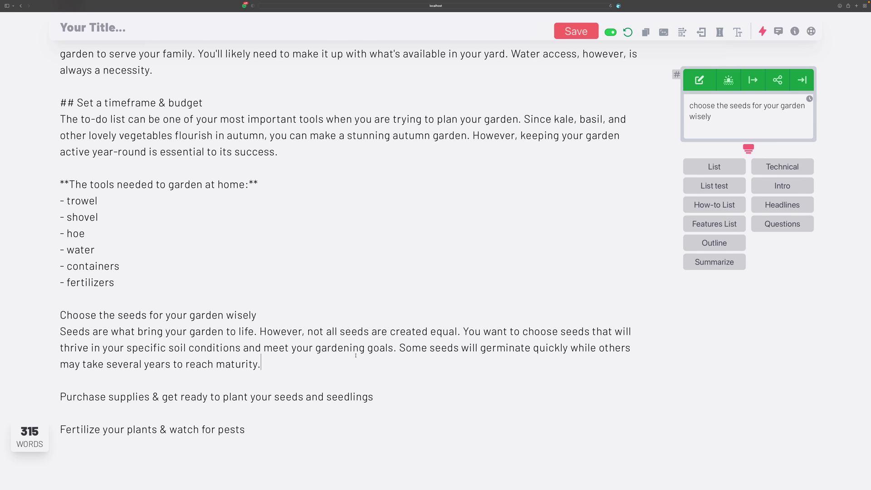
Start a second seeds paragraph with "Some seeds might need" and have the AI complete it
{"action": "key", "text": "Return"}
{"action": "key", "text": "Return"}
{"action": "type", "text": "Some deed"}
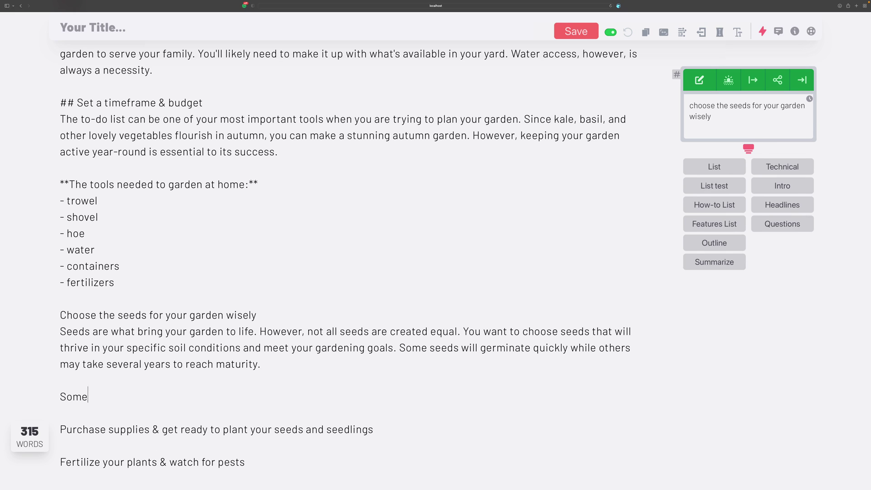
{"action": "key", "text": "BackSpace"}
{"action": "key", "text": "BackSpace"}
{"action": "key", "text": "BackSpace"}
{"action": "key", "text": "BackSpace"}
{"action": "type", "text": "seeds might need"}
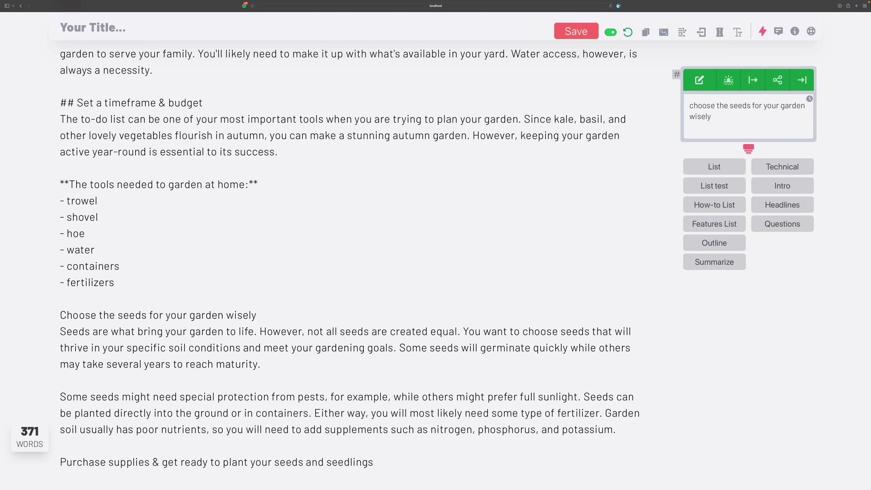
Add the line "how to pick good seeds for your garden" below the second seeds paragraph and generate a list under it with How-to List
{"action": "key", "text": "Down"}
{"action": "key", "text": "Down"}
{"action": "key", "text": "super+BackSpace"}
{"action": "type", "text": "ho"}
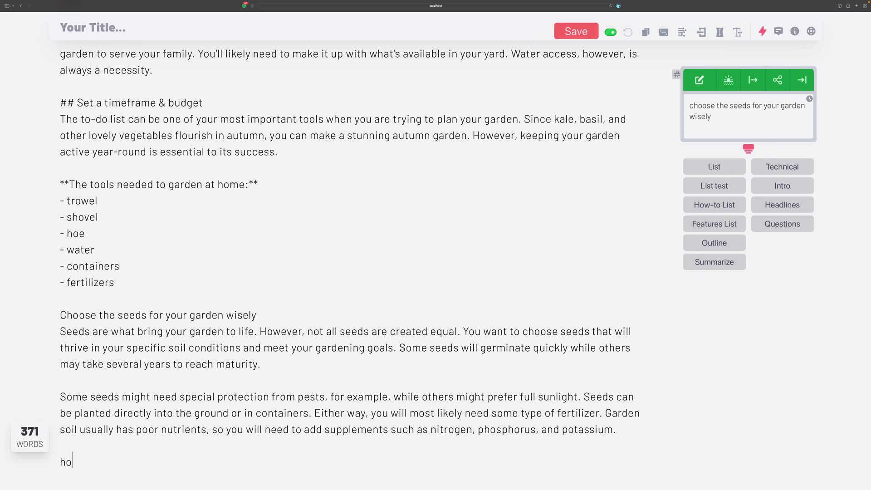
{"action": "key", "text": "BackSpace"}
{"action": "key", "text": "BackSpace"}
{"action": "type", "text": "how to pick good seeds for you"}
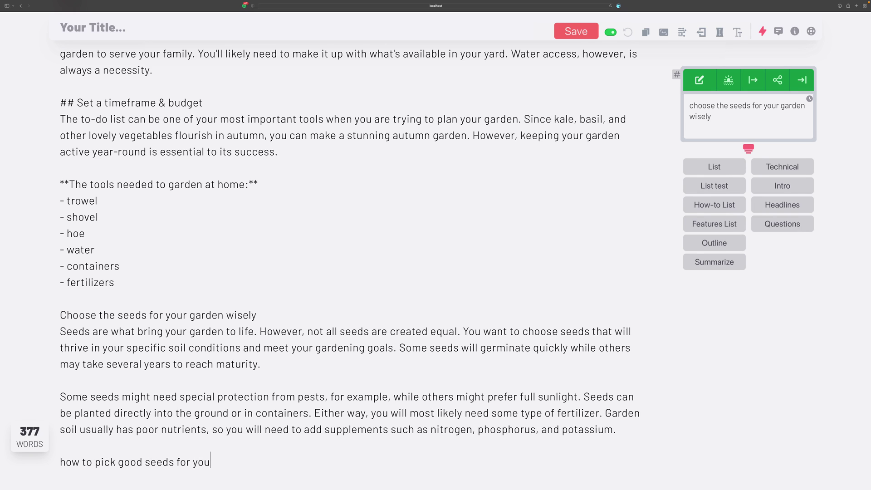
{"action": "type", "text": "r garden"}
{"action": "key", "text": "Return"}
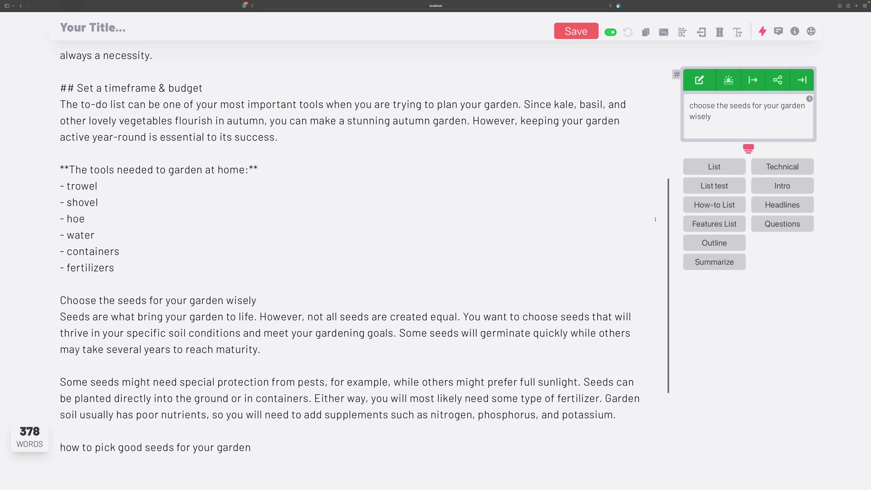
{"action": "left_click", "coordinate": [714, 205]}
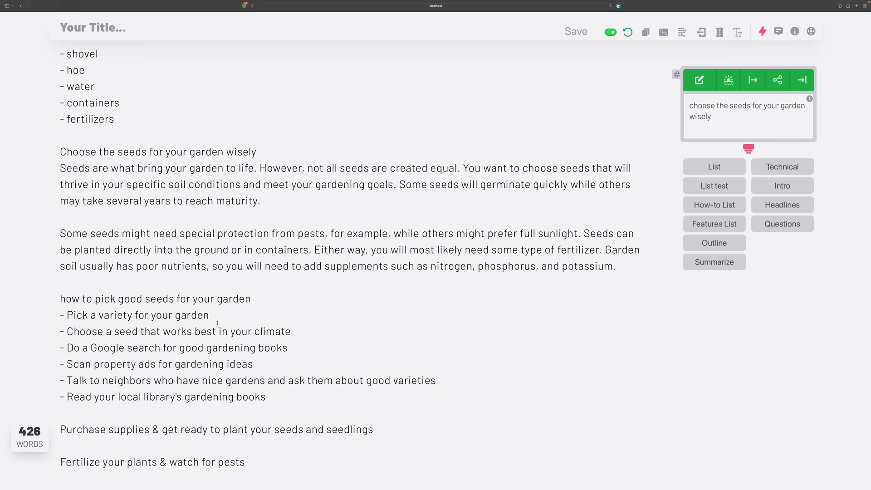
Capitalize the first word of the seed-picking list's intro line and make it a Markdown subheading by prefixing it with "###"
{"action": "left_click_drag", "start_coordinate": [62, 298], "coordinate": [67, 299]}
{"action": "type", "text": "H"}
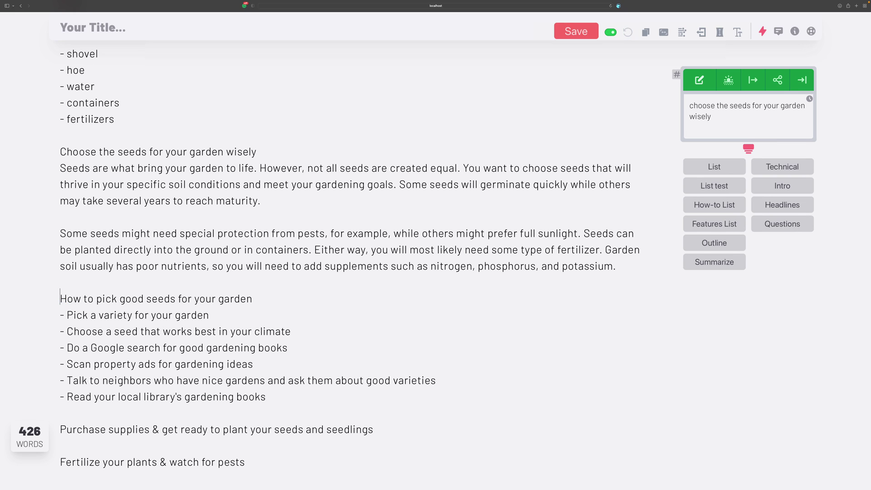
{"action": "type", "text": "###"}
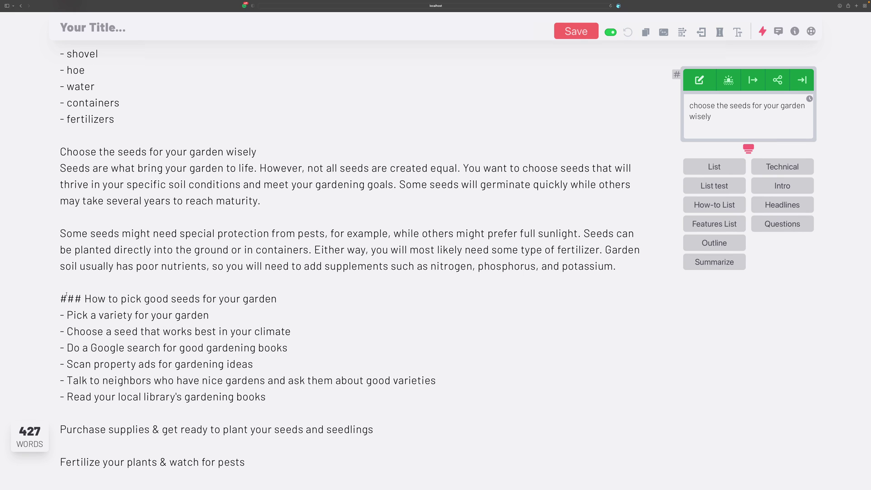
{"action": "left_click_drag", "start_coordinate": [83, 298], "coordinate": [58, 299]}
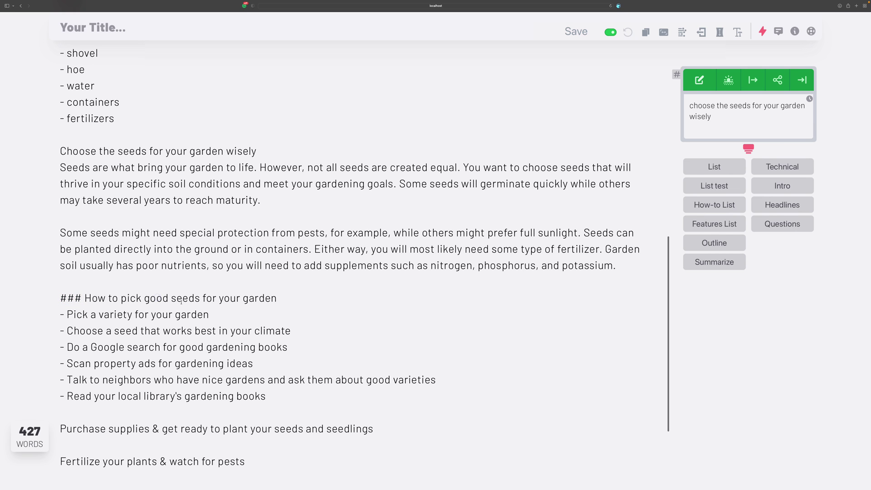
{"action": "scroll", "coordinate": [156, 297], "scroll_direction": "up", "scroll_amount": 10}
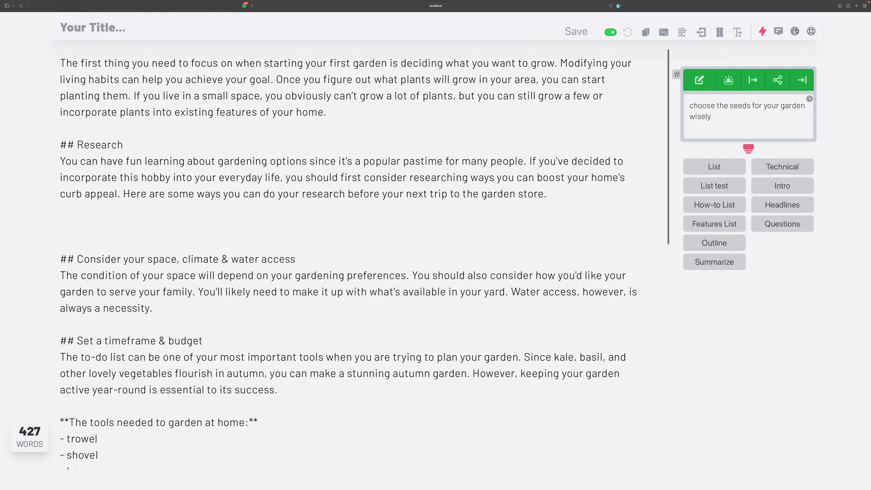
{"action": "left_click", "coordinate": [795, 31]}
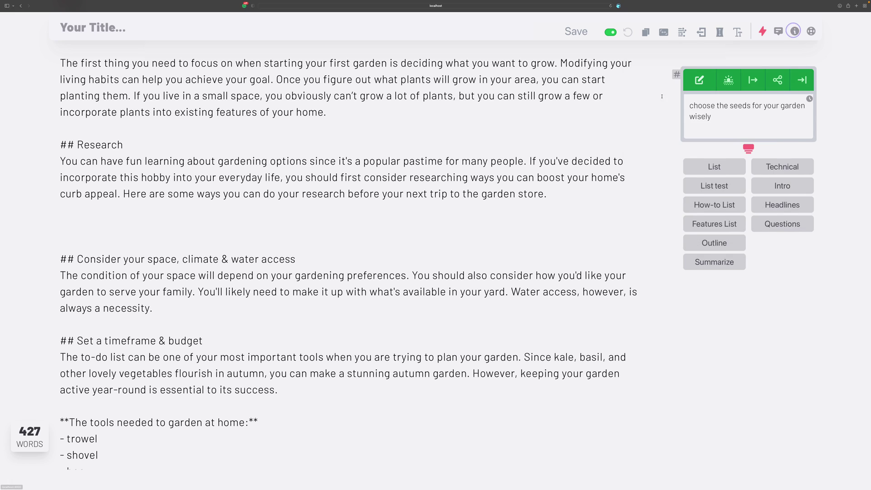
Mark the "Choose the seeds for your garden wisely" line as a Markdown heading by prefixing it with "##"
{"action": "scroll", "coordinate": [167, 276], "scroll_direction": "down", "scroll_amount": 3}
{"action": "scroll", "coordinate": [167, 275], "scroll_direction": "down", "scroll_amount": 10}
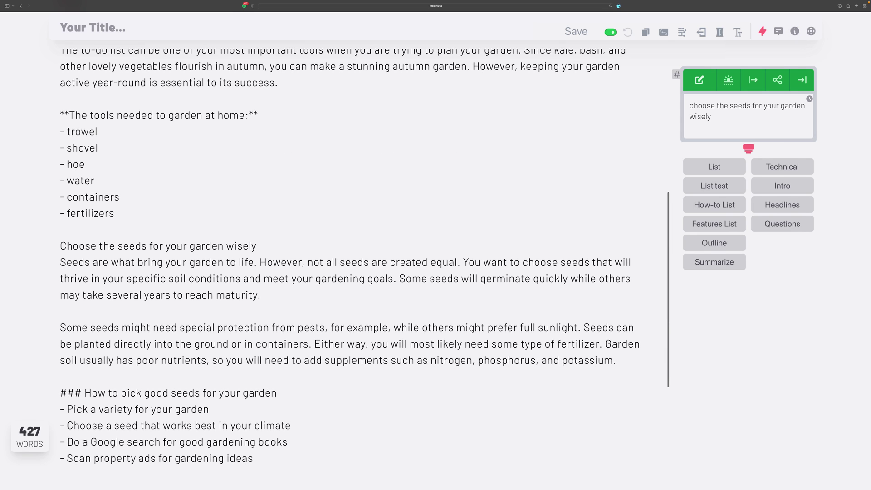
{"action": "left_click", "coordinate": [60, 245]}
{"action": "type", "text": "##"}
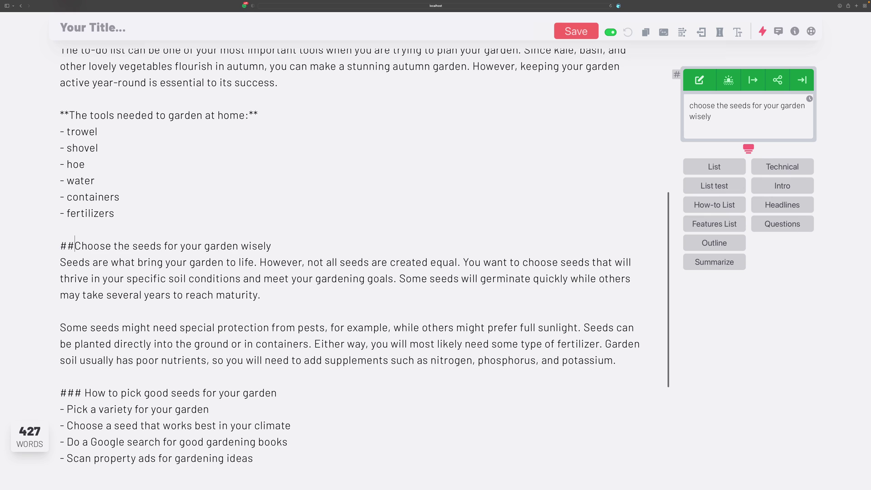
{"action": "scroll", "coordinate": [302, 190], "scroll_direction": "down", "scroll_amount": 2}
{"action": "left_click", "coordinate": [302, 190]}
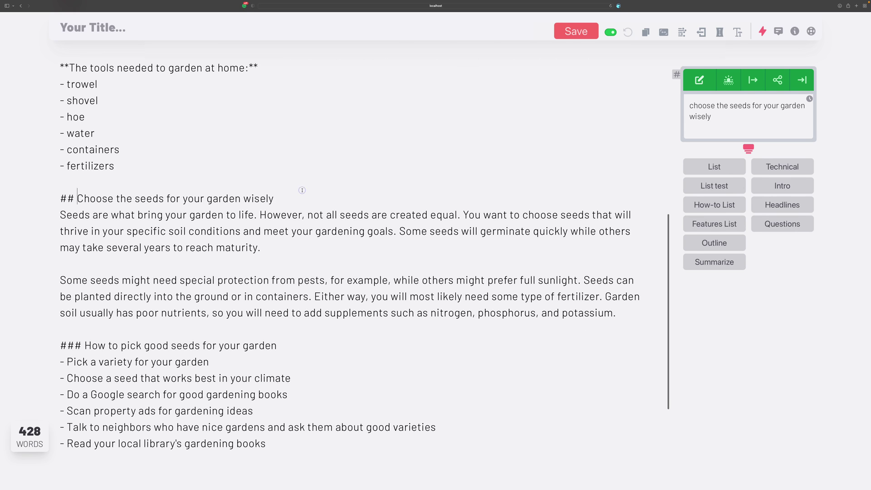
Save the document with the seeds section and open the rendered article preview
{"action": "left_click", "coordinate": [574, 30]}
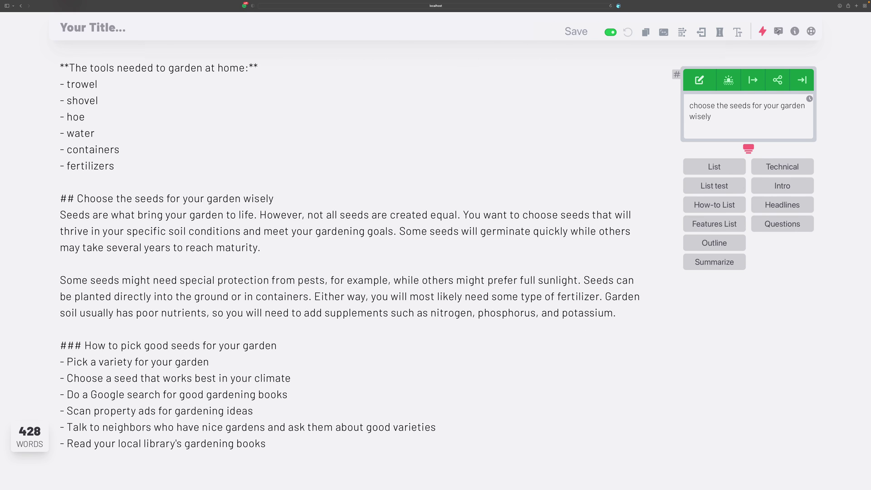
{"action": "scroll", "coordinate": [782, 45], "scroll_direction": "up", "scroll_amount": 2}
{"action": "mouse_move", "coordinate": [778, 79]}
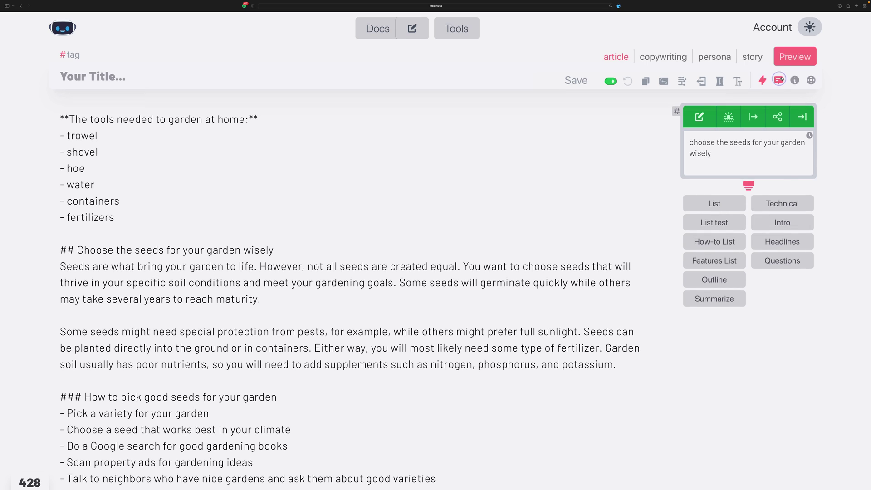
{"action": "left_click", "coordinate": [793, 57]}
Read through the rendered article to its end, including the seeds section, and go back to the editor
{"action": "scroll", "coordinate": [407, 158], "scroll_direction": "down", "scroll_amount": 15}
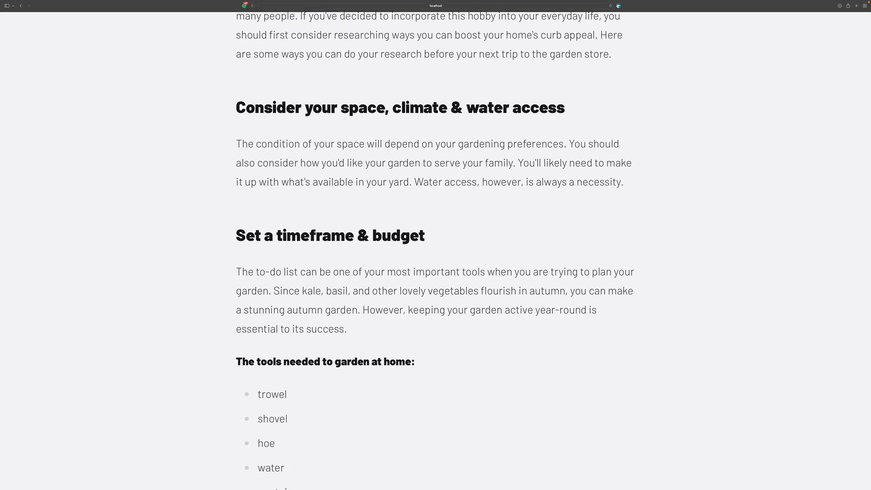
{"action": "scroll", "coordinate": [403, 164], "scroll_direction": "down", "scroll_amount": 14}
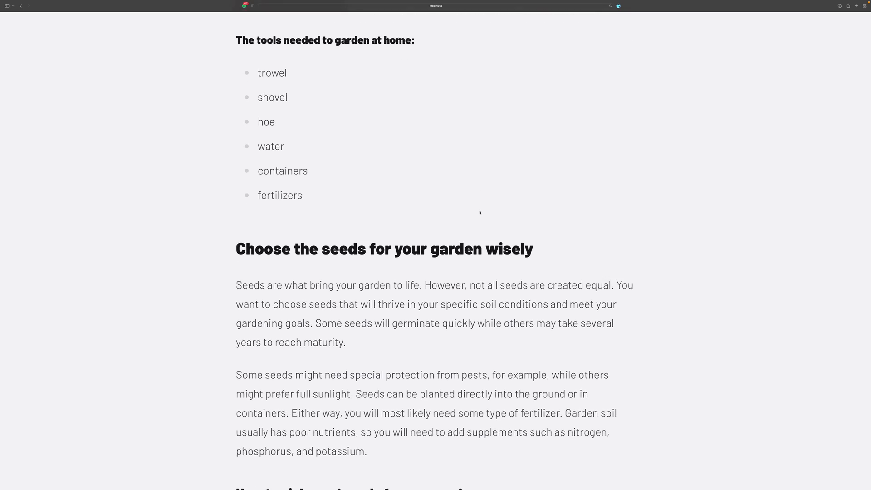
{"action": "scroll", "coordinate": [480, 212], "scroll_direction": "down", "scroll_amount": 8}
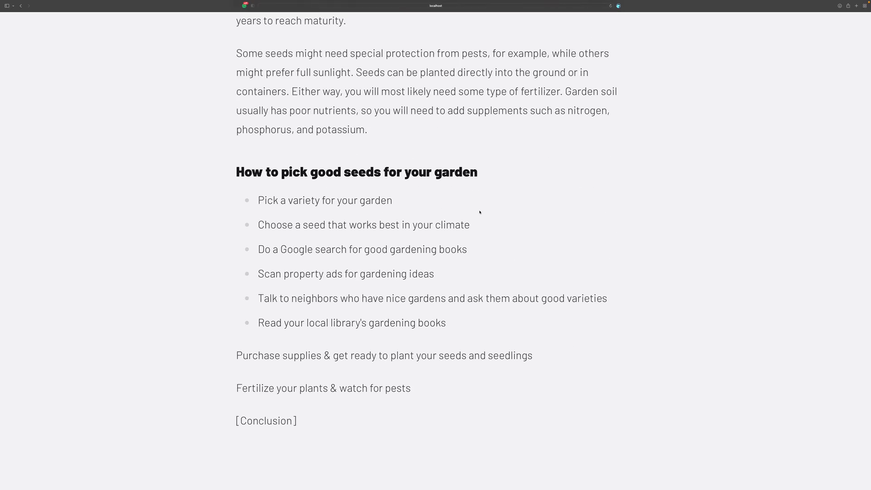
{"action": "scroll", "coordinate": [479, 212], "scroll_direction": "up", "scroll_amount": 20}
{"action": "scroll", "coordinate": [479, 211], "scroll_direction": "up", "scroll_amount": 4}
{"action": "left_click", "coordinate": [796, 62]}
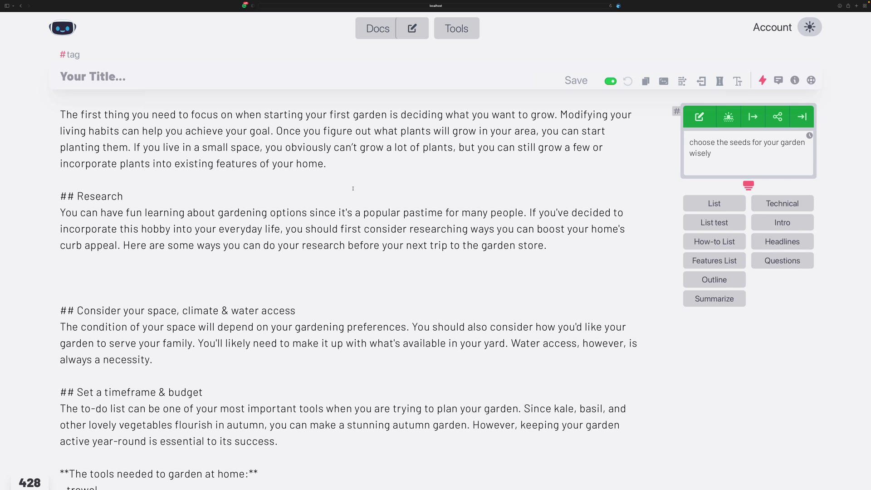
Examine the timeframe and seeds sections in the editor, highlighting the first paragraph about choosing seeds
{"action": "scroll", "coordinate": [353, 188], "scroll_direction": "down", "scroll_amount": 10}
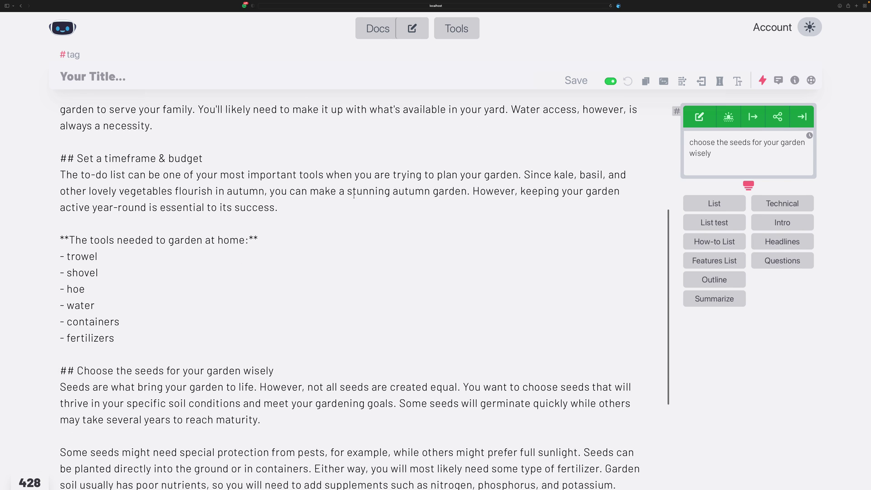
{"action": "left_click", "coordinate": [301, 192]}
{"action": "scroll", "coordinate": [299, 195], "scroll_direction": "down", "scroll_amount": 4}
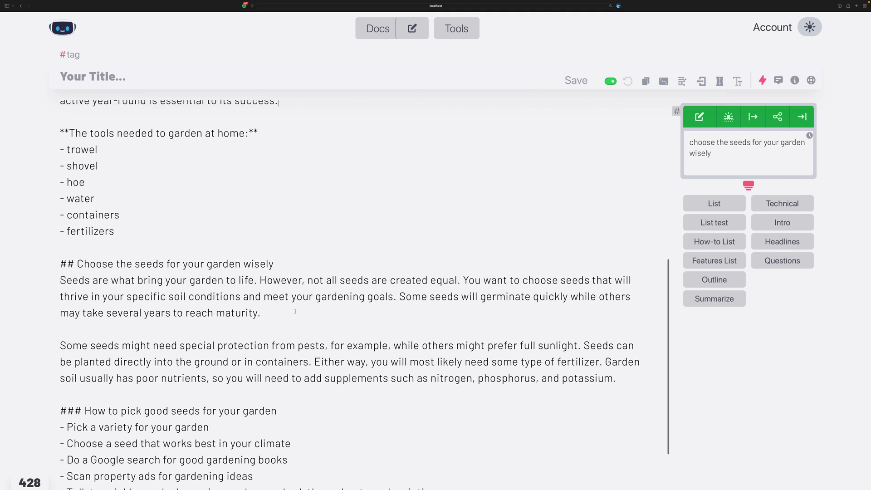
{"action": "left_click", "coordinate": [295, 311]}
{"action": "scroll", "coordinate": [295, 311], "scroll_direction": "down", "scroll_amount": 1}
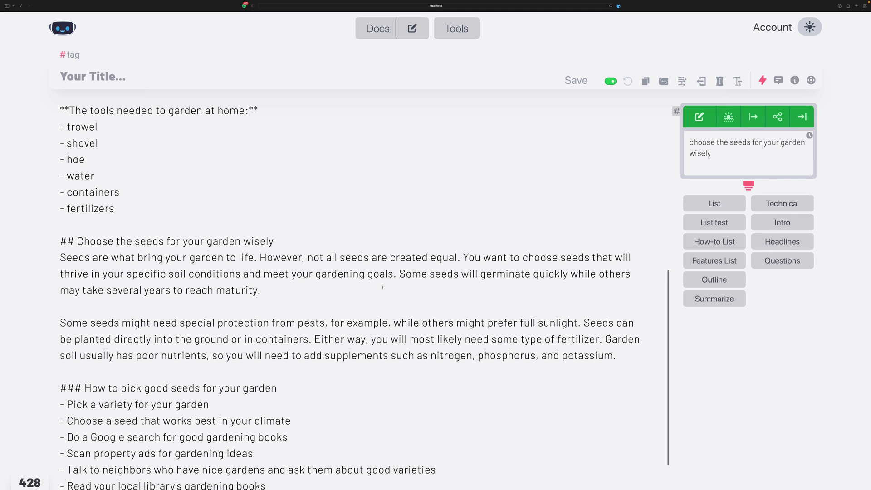
{"action": "left_click_drag", "start_coordinate": [261, 290], "coordinate": [57, 258]}
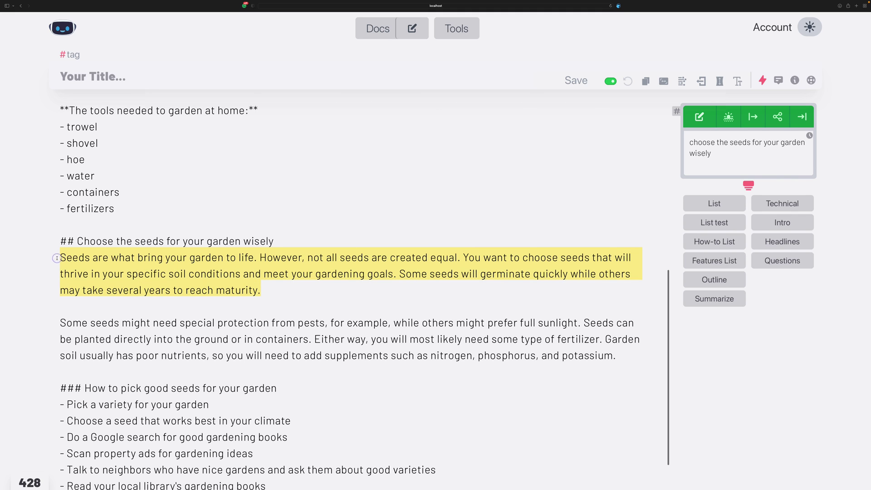
{"action": "left_click", "coordinate": [279, 274]}
{"action": "scroll", "coordinate": [275, 279], "scroll_direction": "down", "scroll_amount": 1}
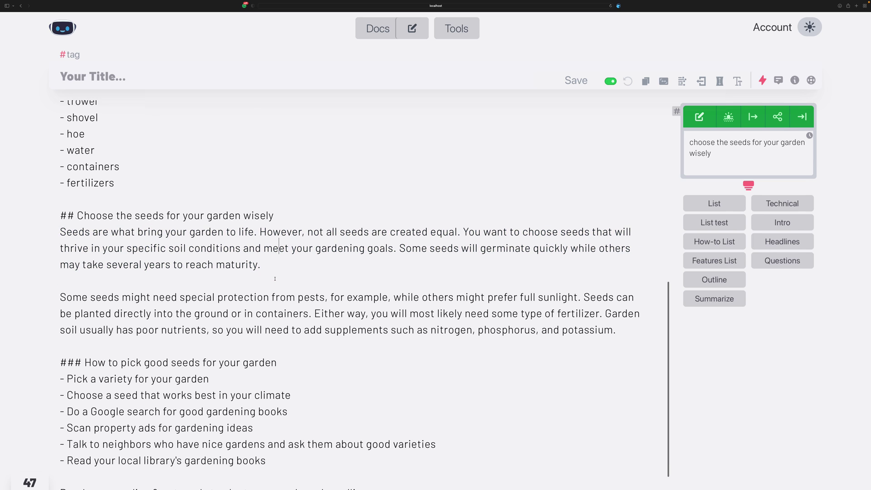